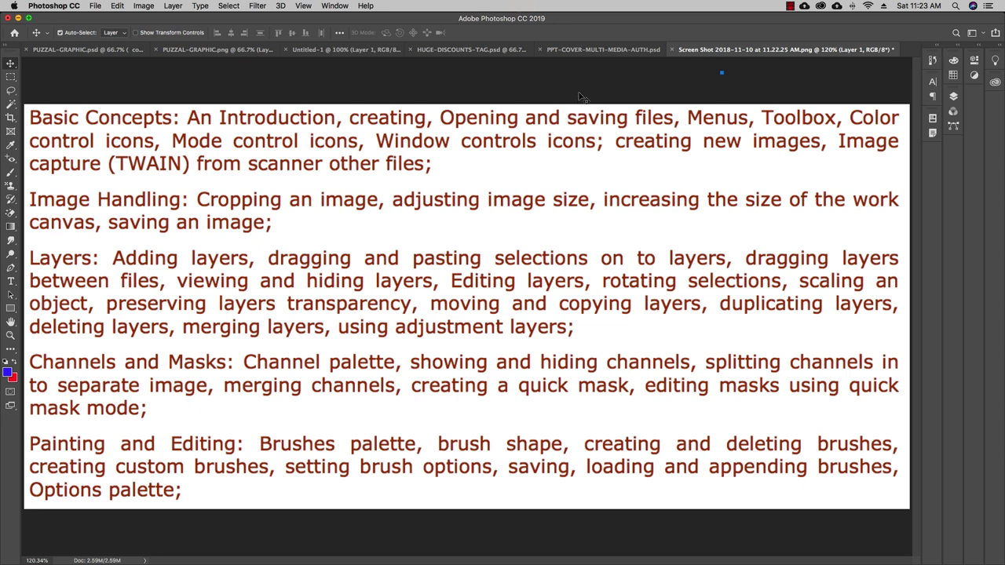
Look through Untitled-1 and HUGE-DISCOUNTS-TAG, ending on the PPT-COVER-MULTI-MEDIA-AUTH cover
{"action": "left_click", "coordinate": [366, 50]}
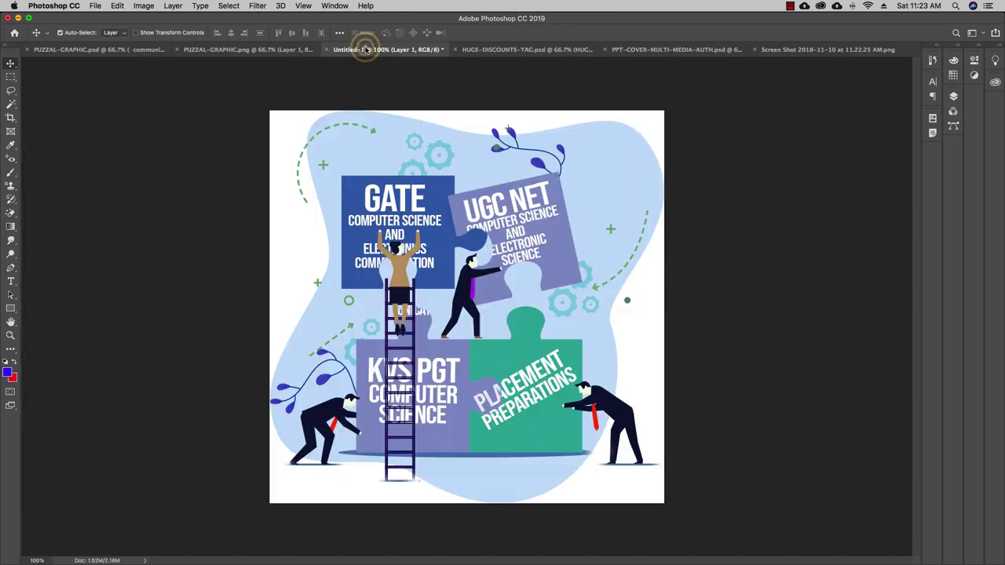
{"action": "left_click", "coordinate": [490, 49]}
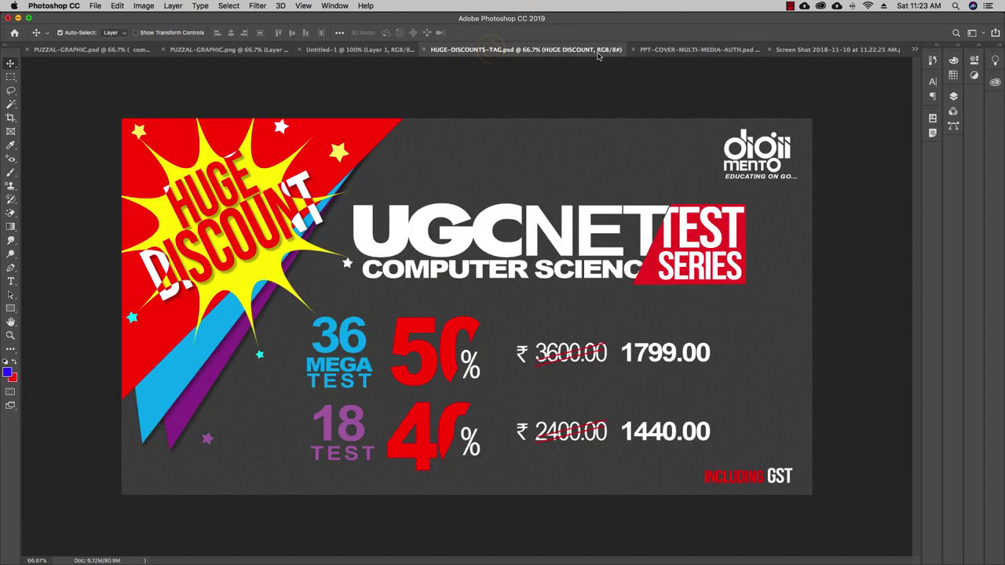
{"action": "left_click", "coordinate": [649, 52]}
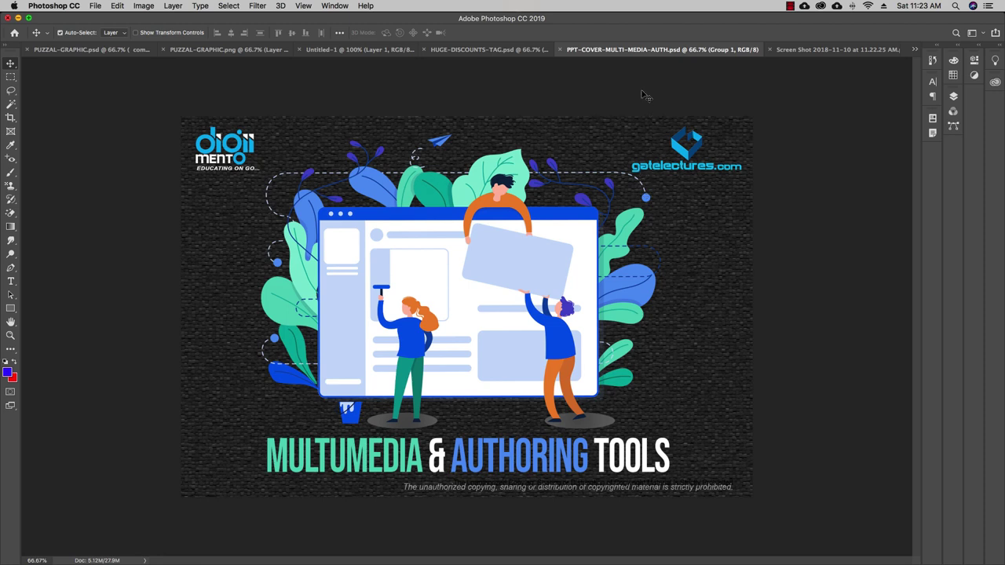
Show PUZZAL-GRAPHIC.png fitted in the window with the Rectangular Marquee tool active
{"action": "left_click", "coordinate": [66, 50]}
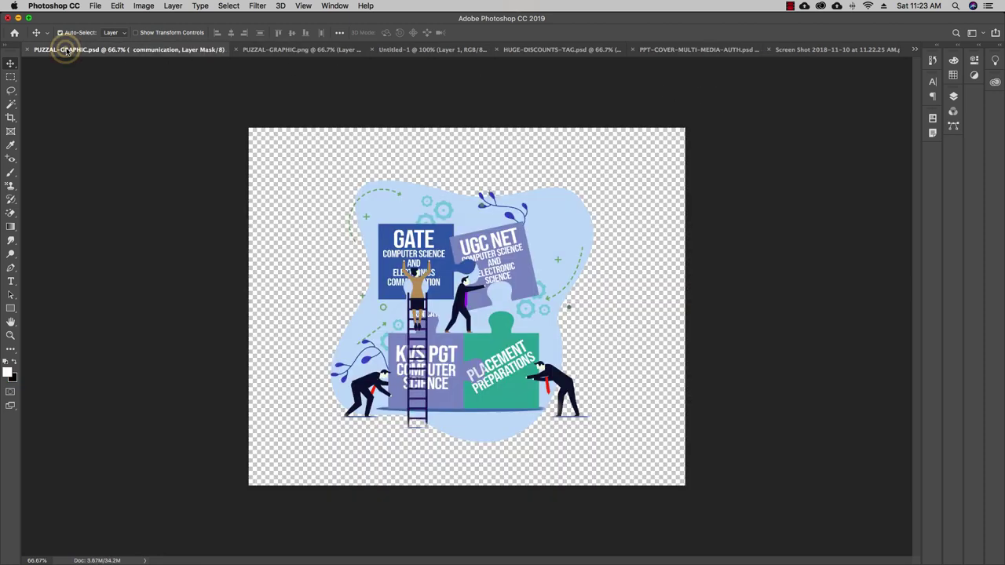
{"action": "left_click", "coordinate": [272, 50]}
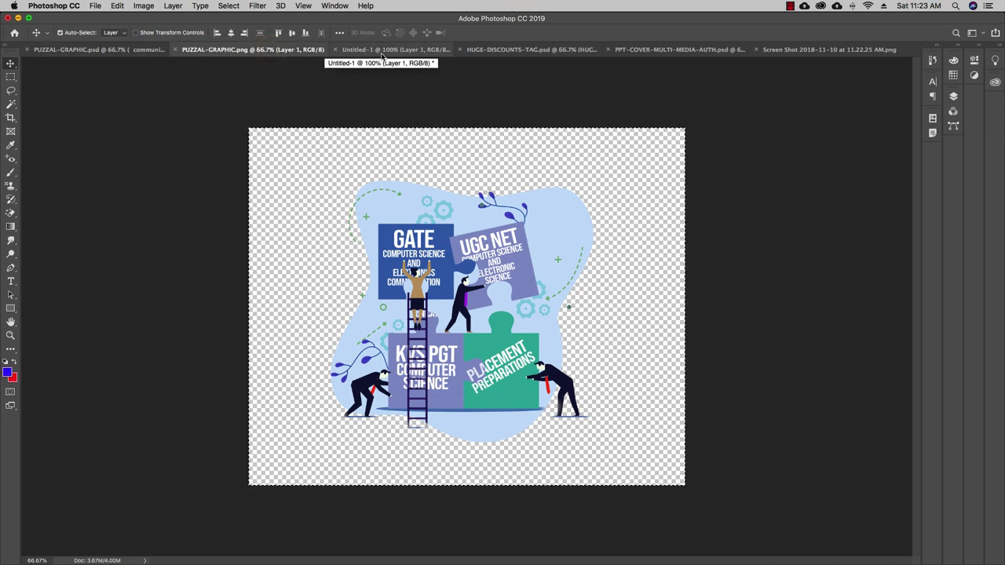
{"action": "left_click", "coordinate": [11, 76]}
{"action": "key", "text": "super+0"}
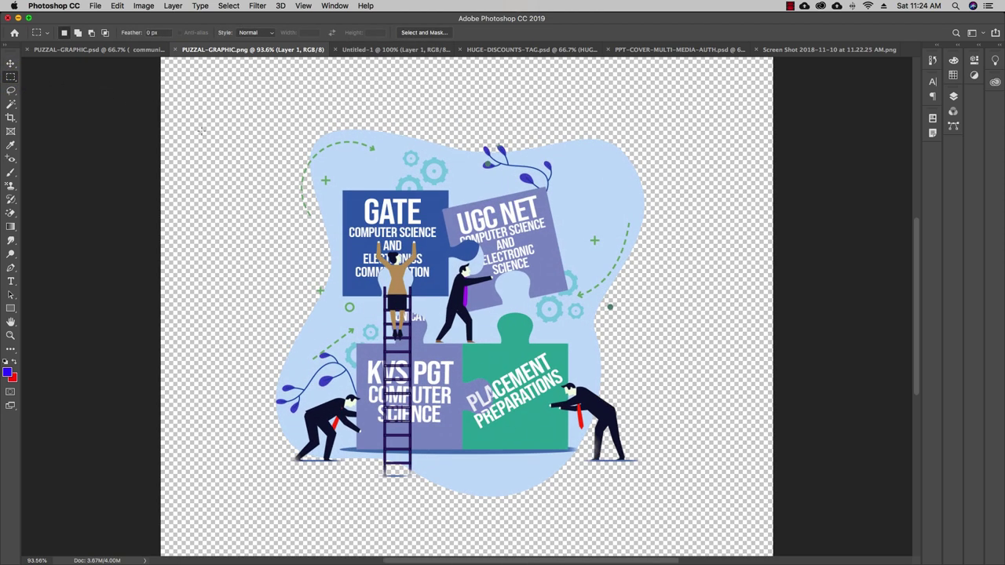
Draw a test rectangular selection on the puzzle graphic, then deselect it
{"action": "left_click_drag", "start_coordinate": [198, 107], "coordinate": [257, 247]}
{"action": "key", "text": "Escape"}
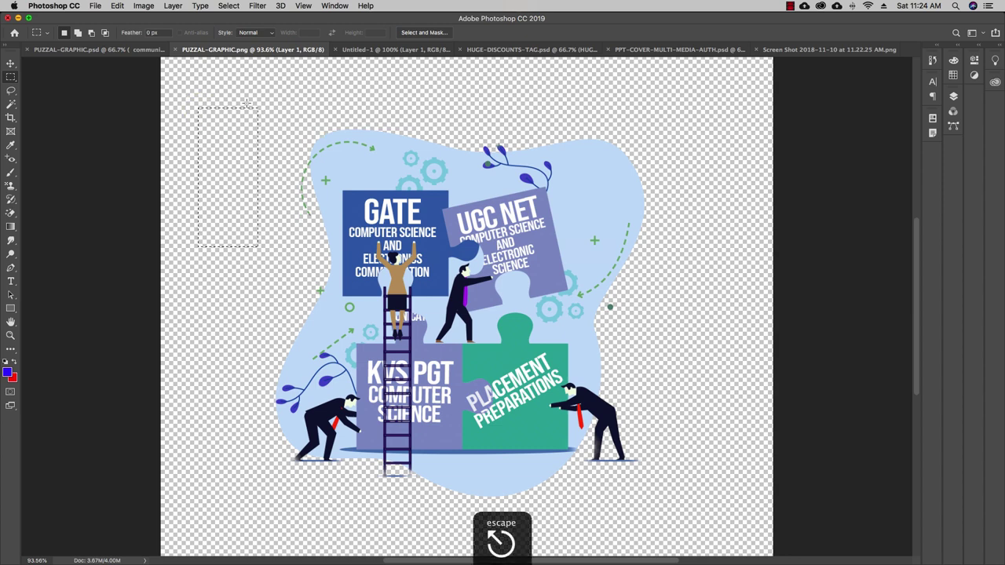
{"action": "left_click", "coordinate": [230, 86]}
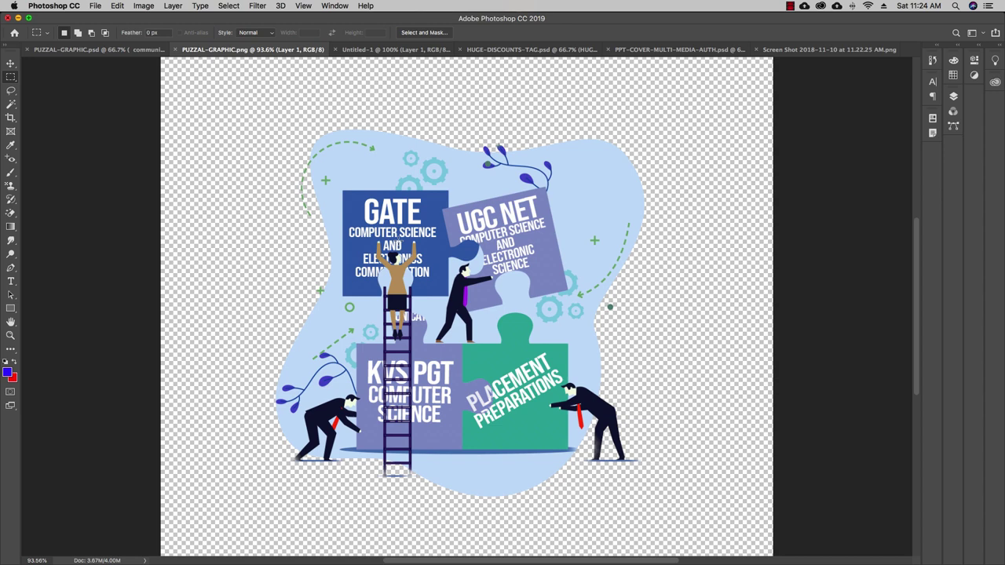
Copy the entire puzzle canvas and start a new 754 × 751 px document from the clipboard
{"action": "key", "text": "super+minus"}
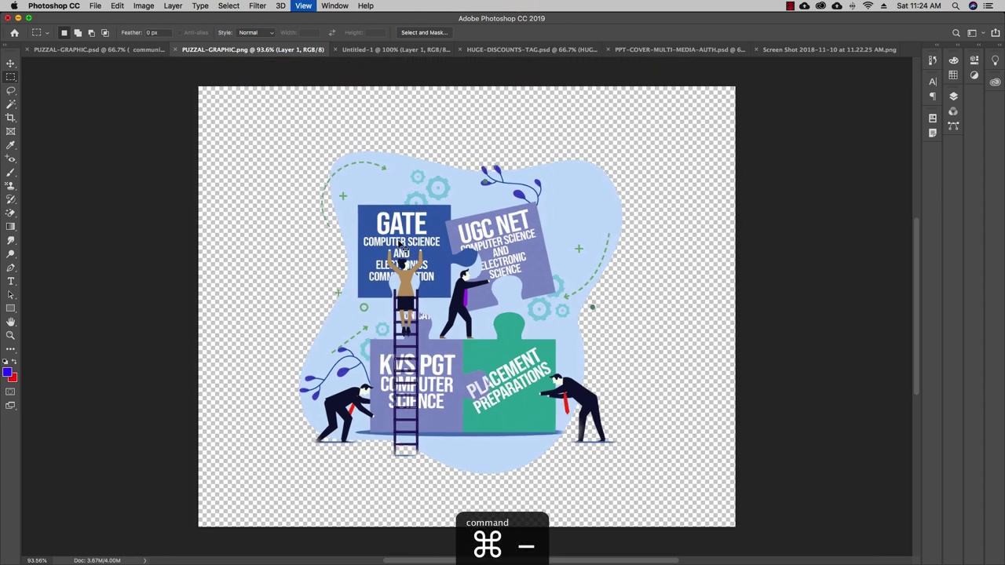
{"action": "key", "text": "super+a"}
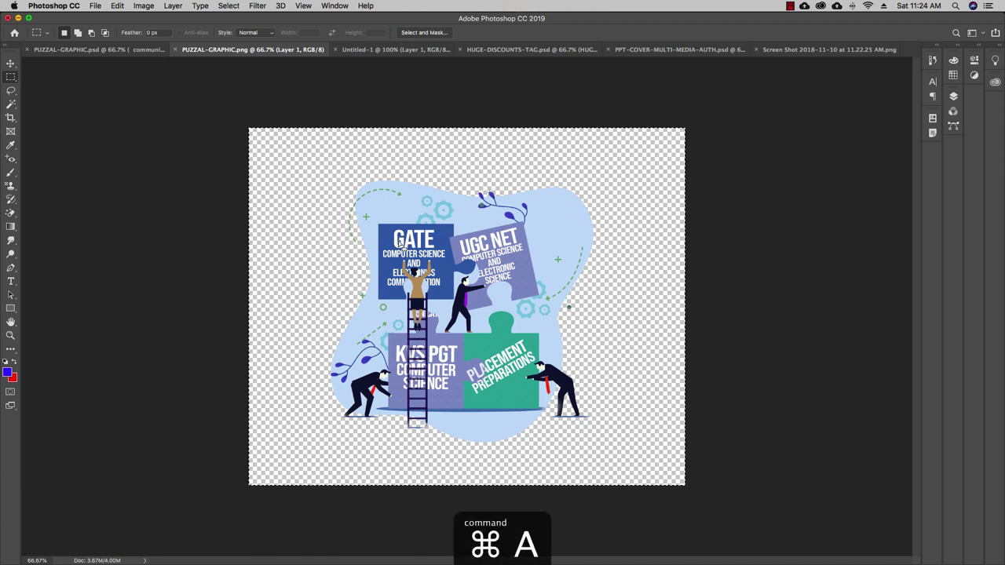
{"action": "key", "text": "super+c"}
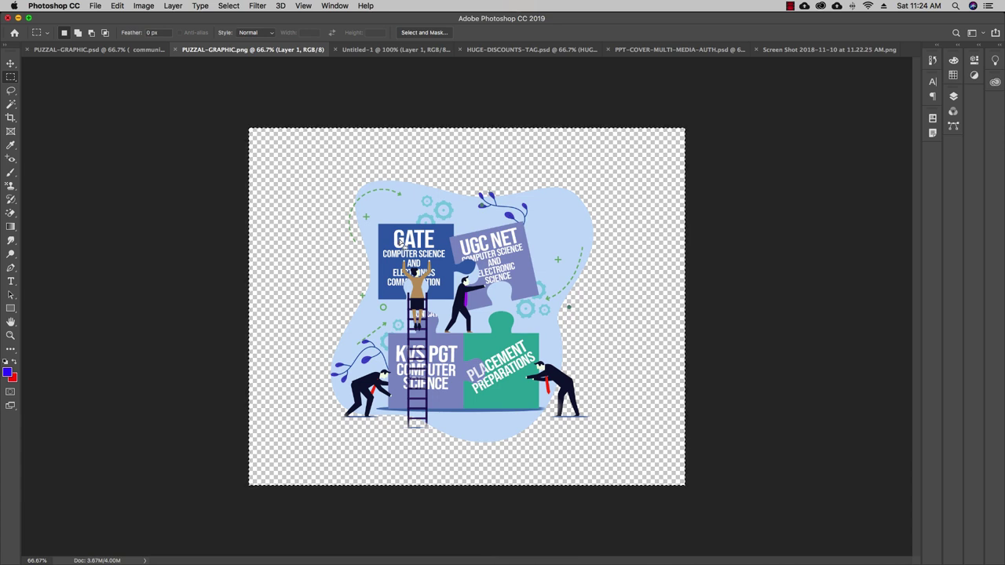
{"action": "key", "text": "super+n"}
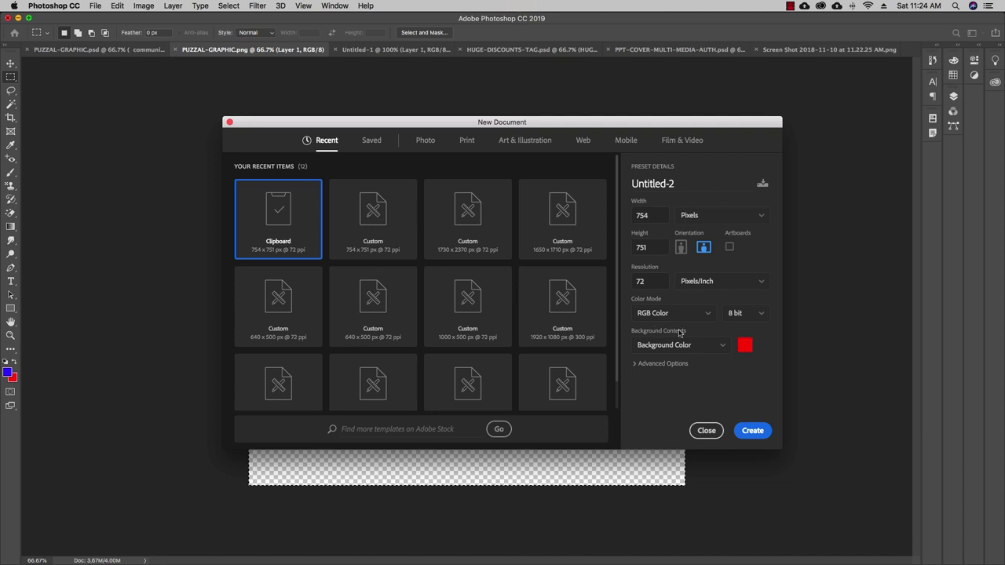
Create the 754 × 751 px Untitled-2 document with White as its background contents
{"action": "left_click", "coordinate": [719, 346]}
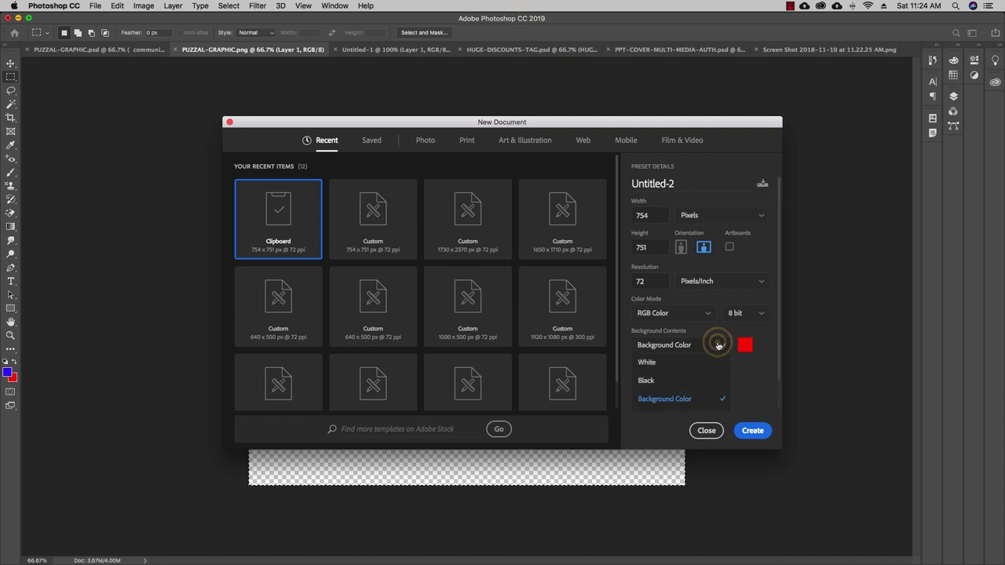
{"action": "left_click", "coordinate": [655, 362]}
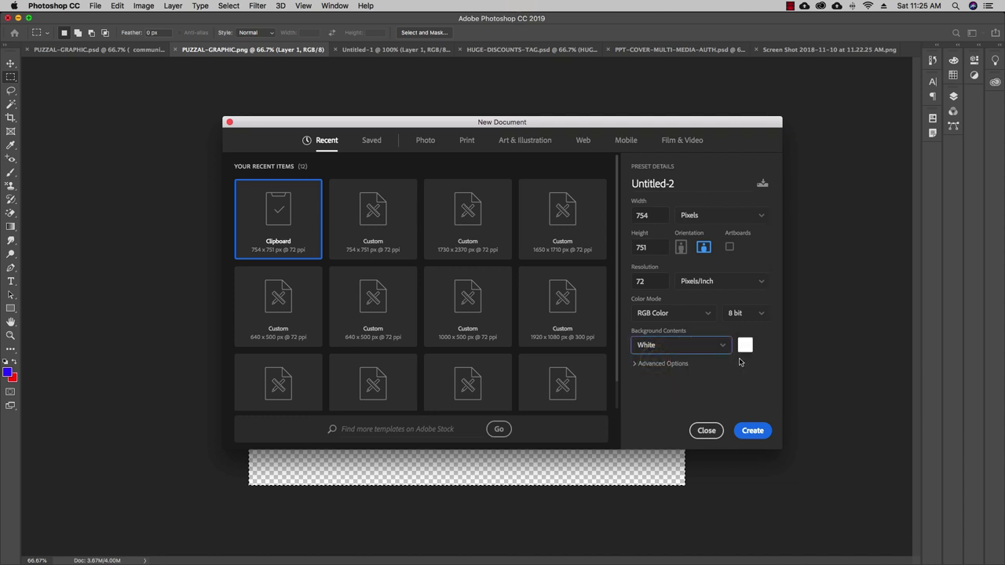
{"action": "left_click", "coordinate": [723, 345]}
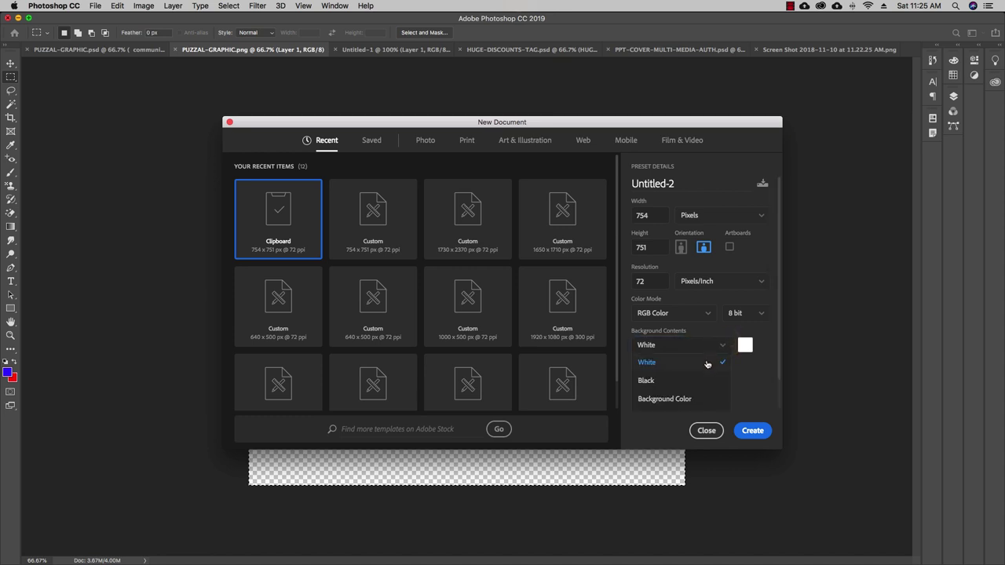
{"action": "scroll", "coordinate": [703, 397], "scroll_direction": "down", "scroll_amount": 1}
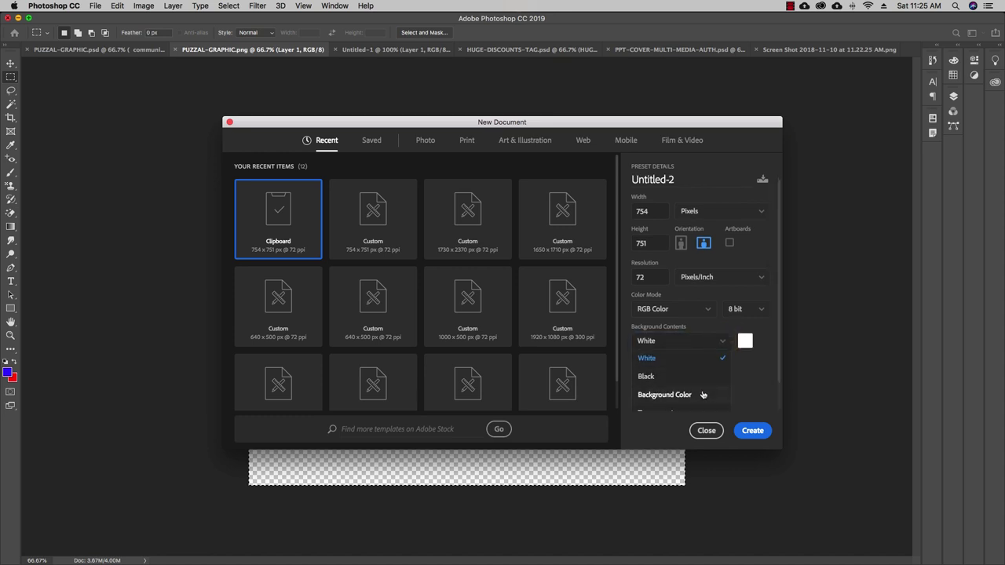
{"action": "scroll", "coordinate": [703, 395], "scroll_direction": "down", "scroll_amount": 2}
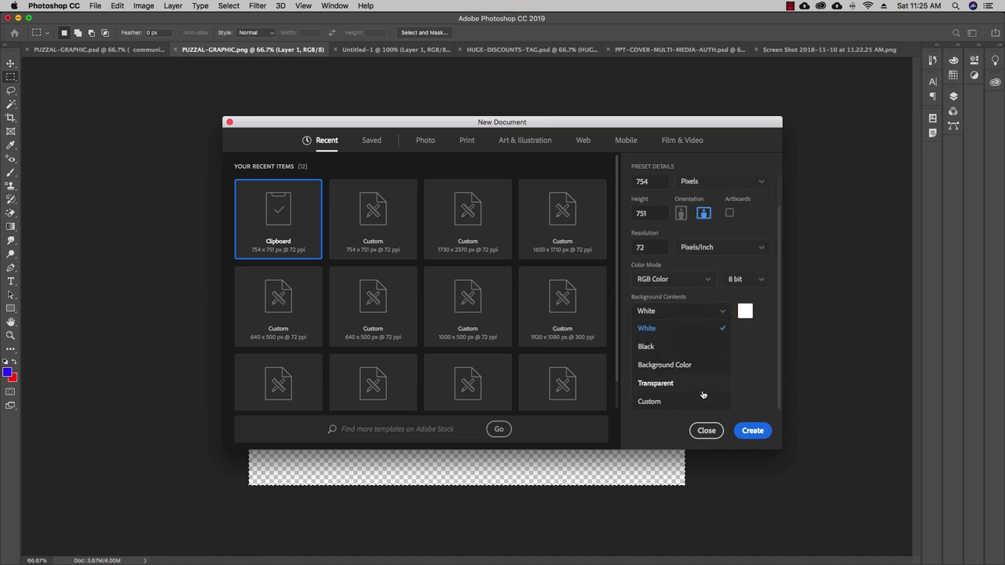
{"action": "left_click", "coordinate": [673, 328]}
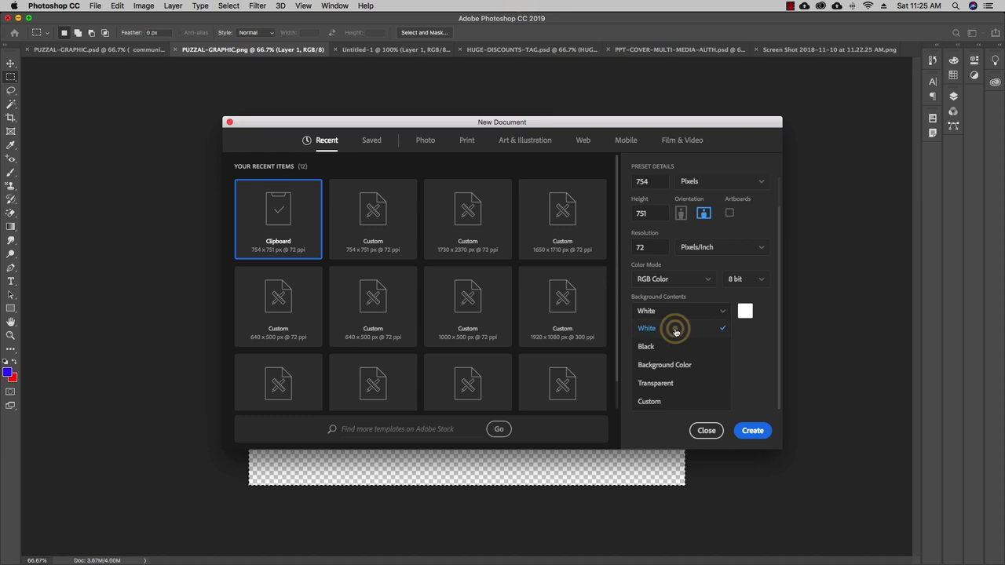
{"action": "left_click", "coordinate": [753, 430]}
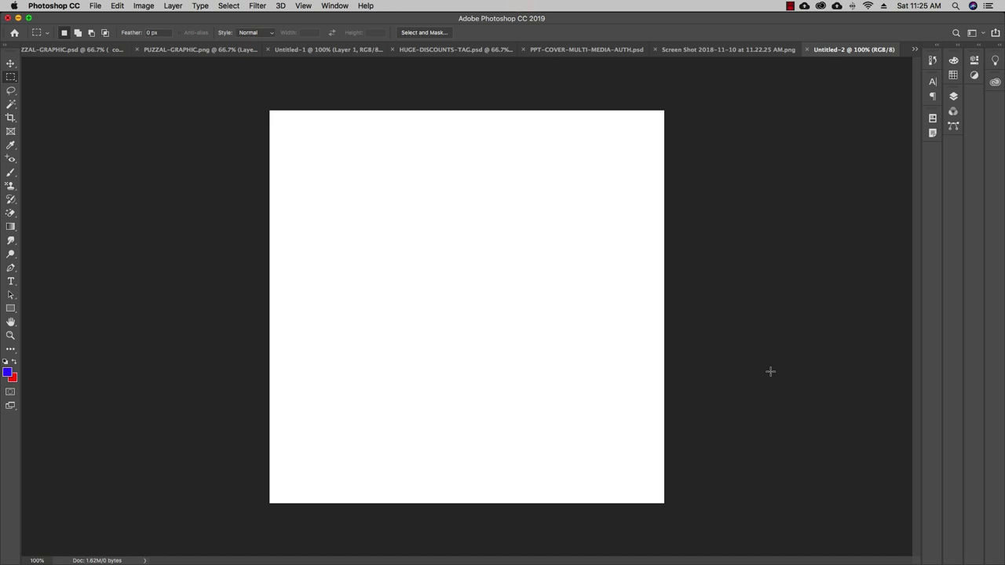
Paste the puzzle graphic into Untitled-2 as Layer 1, briefly checking the Screen Shot topic list
{"action": "key", "text": "super+v"}
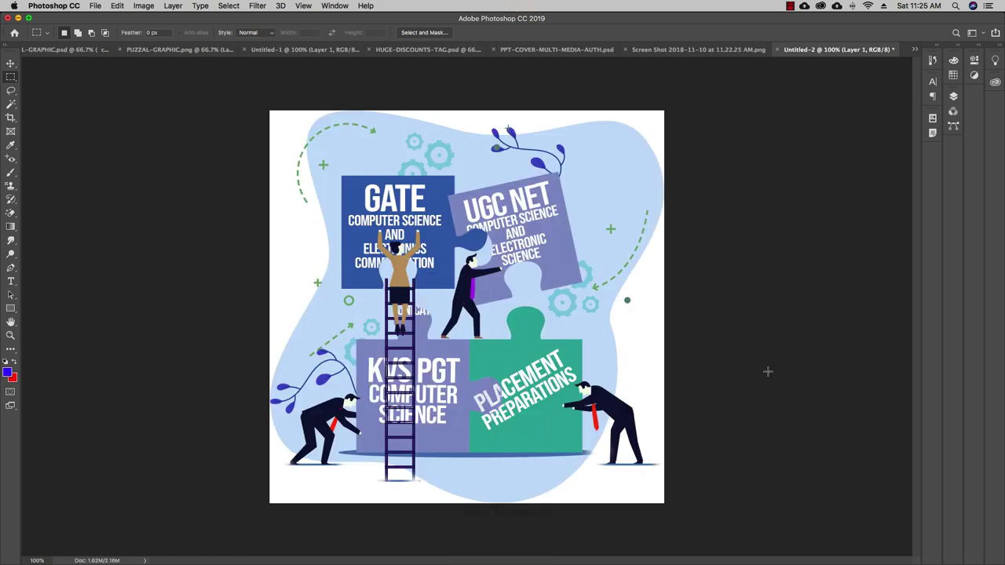
{"action": "left_click", "coordinate": [723, 49]}
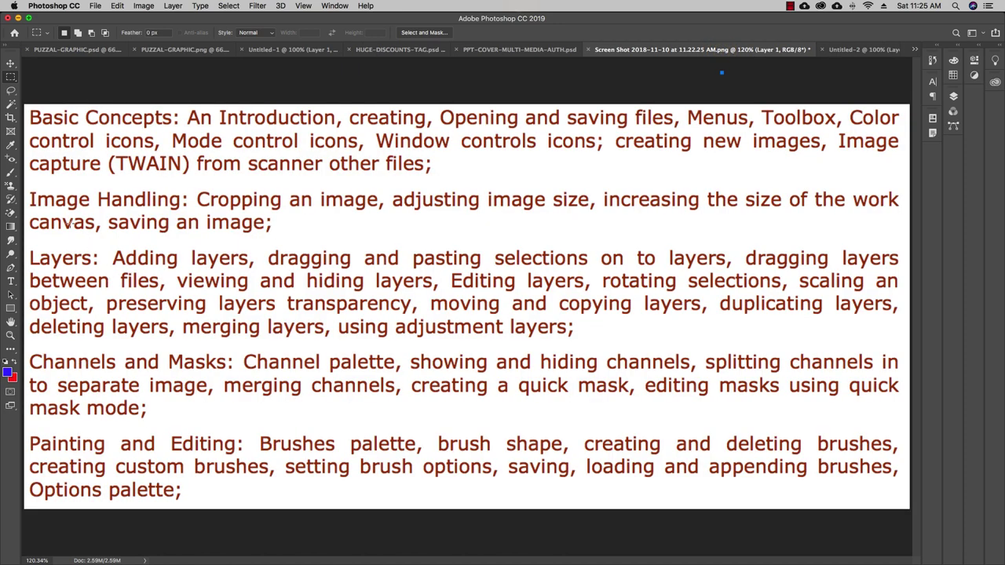
{"action": "left_click_drag", "start_coordinate": [197, 186], "coordinate": [380, 211]}
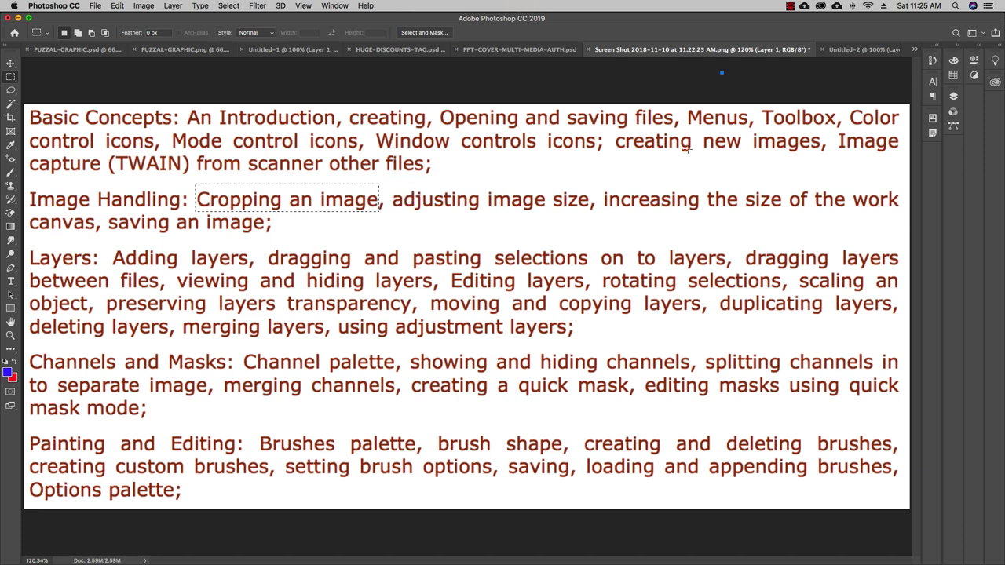
{"action": "left_click", "coordinate": [860, 49]}
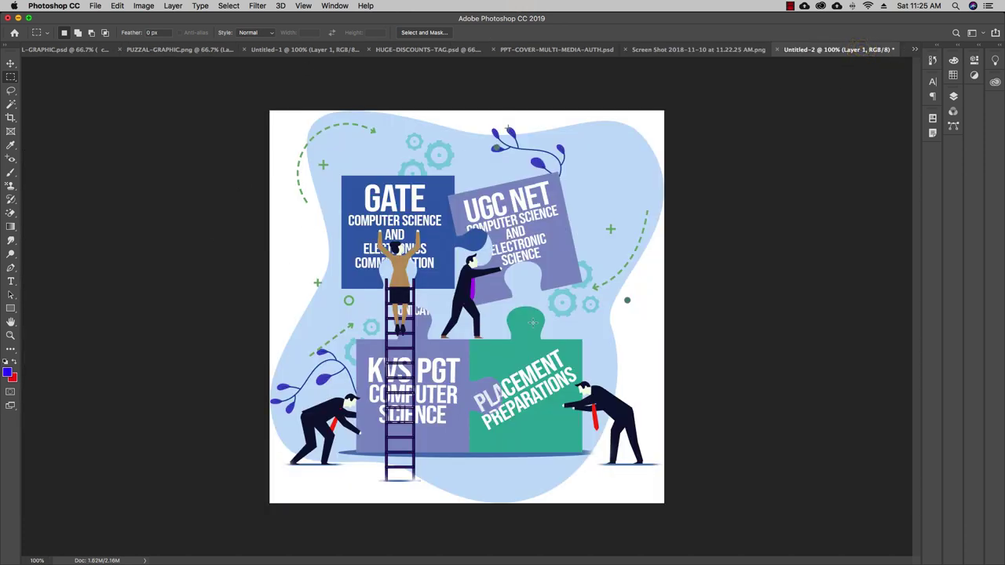
{"action": "left_click", "coordinate": [732, 49]}
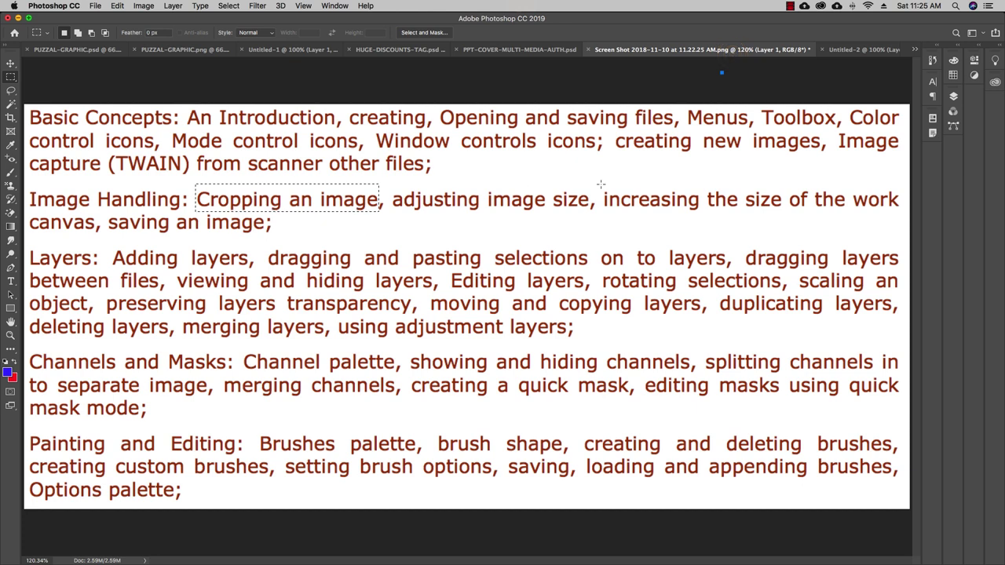
{"action": "left_click", "coordinate": [847, 49]}
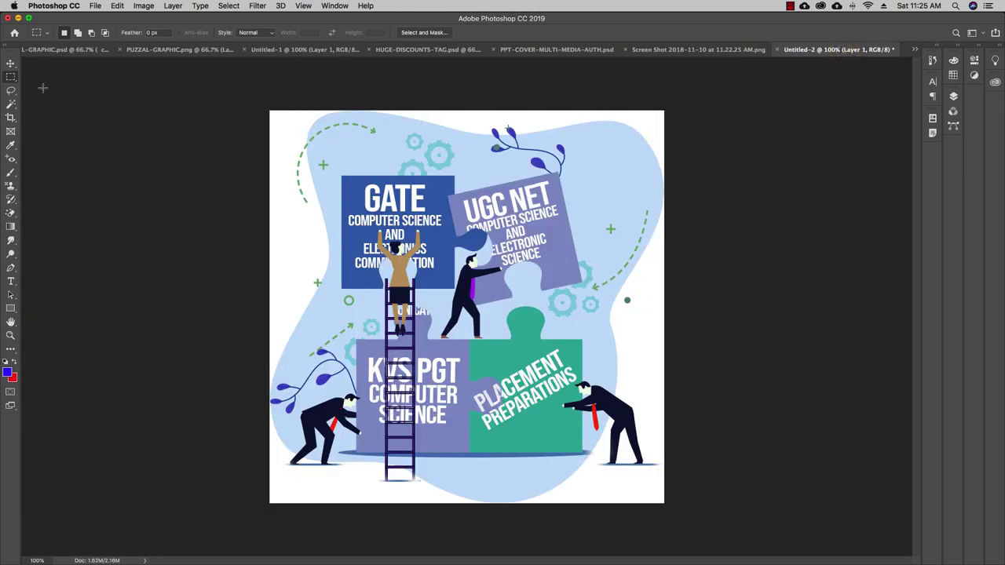
{"action": "left_click", "coordinate": [10, 63]}
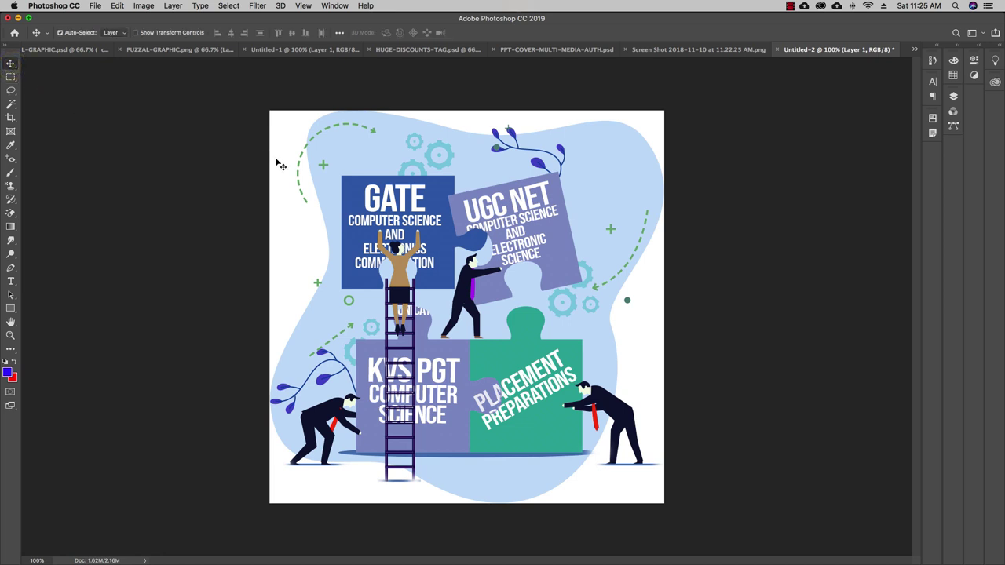
Scale the pasted artwork to about half size and move it toward the canvas centre
{"action": "key", "text": "super+t"}
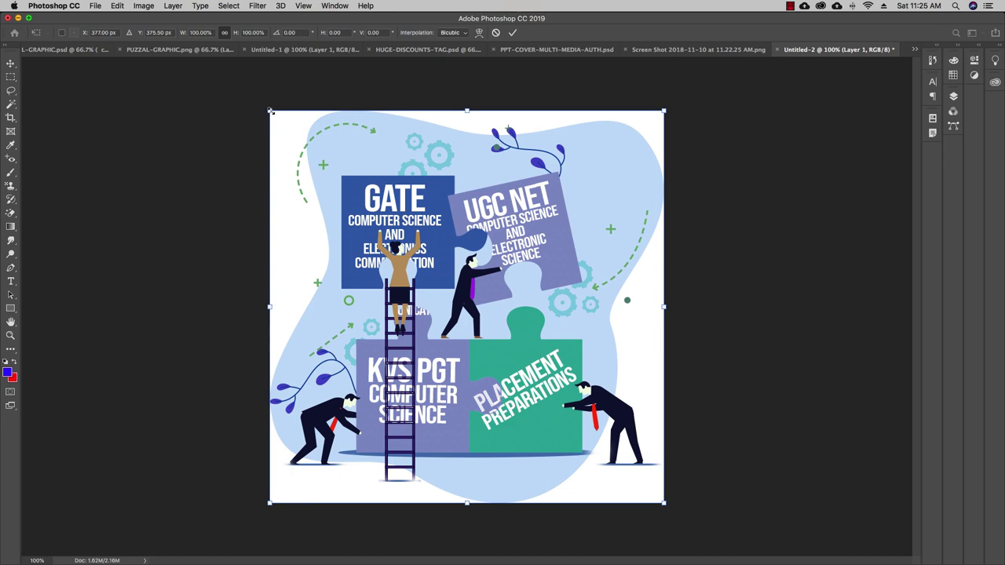
{"action": "left_click_drag", "start_coordinate": [270, 112], "coordinate": [339, 209]}
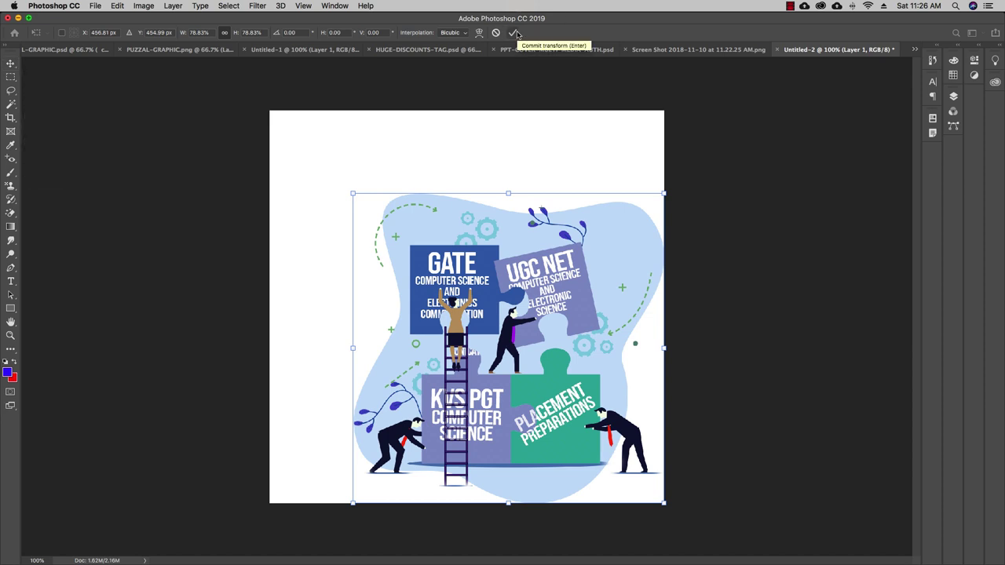
{"action": "left_click", "coordinate": [11, 65]}
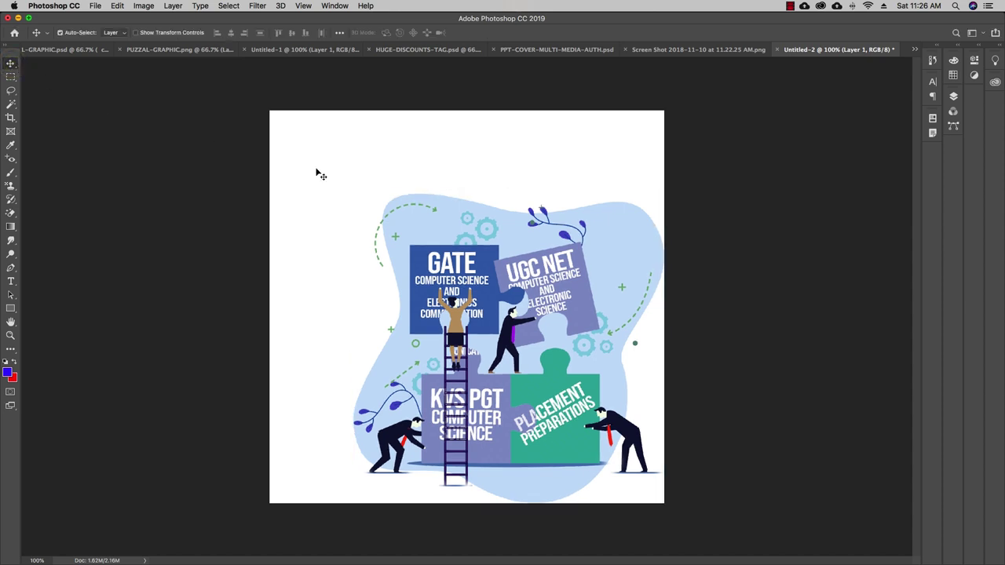
{"action": "left_click_drag", "start_coordinate": [534, 343], "coordinate": [487, 293]}
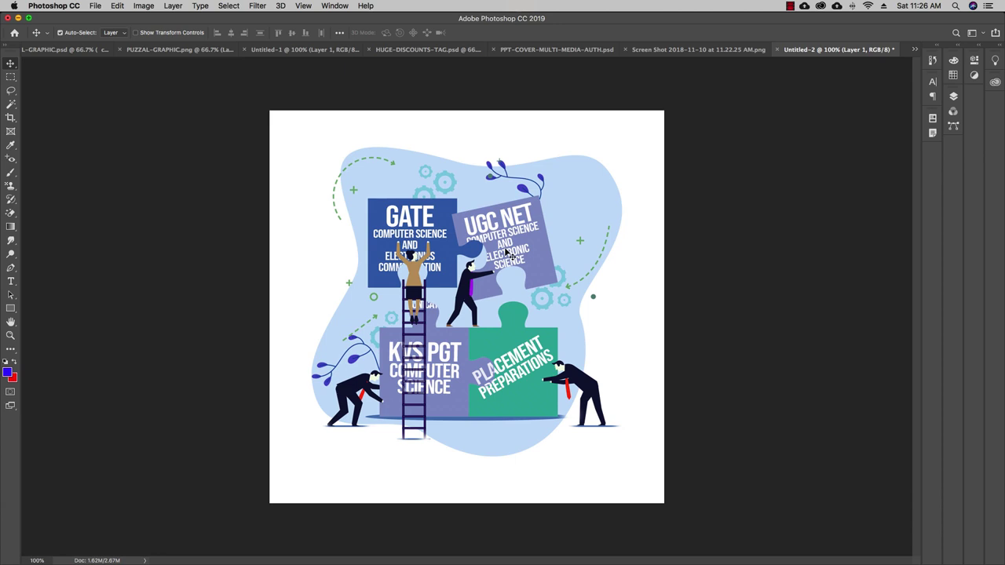
Fine-tune the artwork's size with a second Free Transform and commit it
{"action": "key", "text": "super+t"}
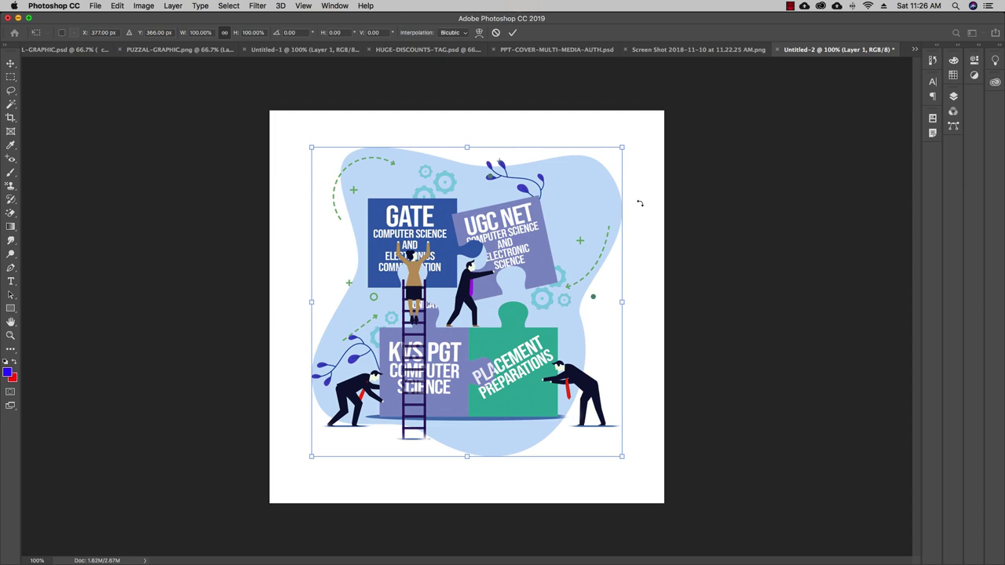
{"action": "left_click_drag", "start_coordinate": [626, 151], "coordinate": [644, 171]}
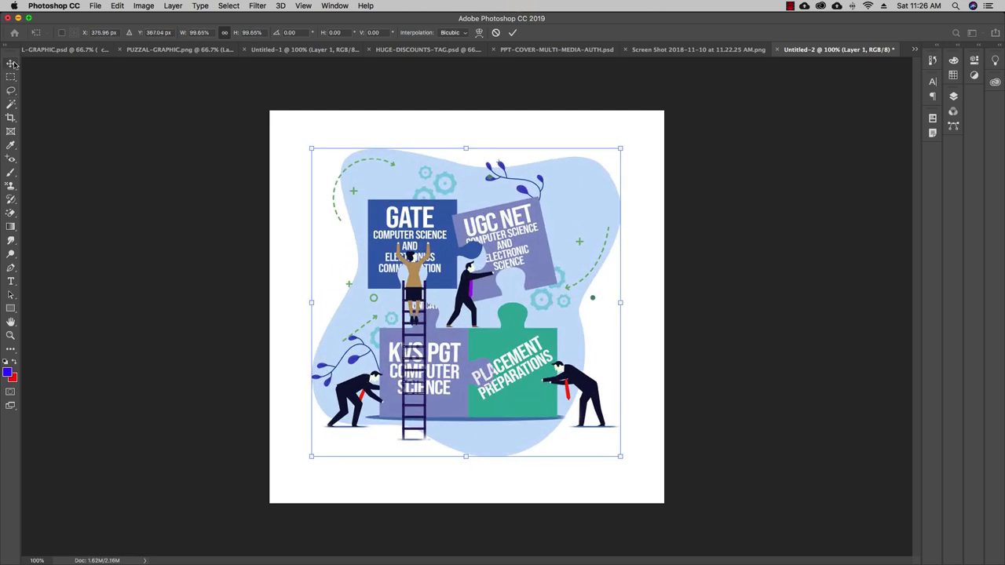
{"action": "key", "text": "Return"}
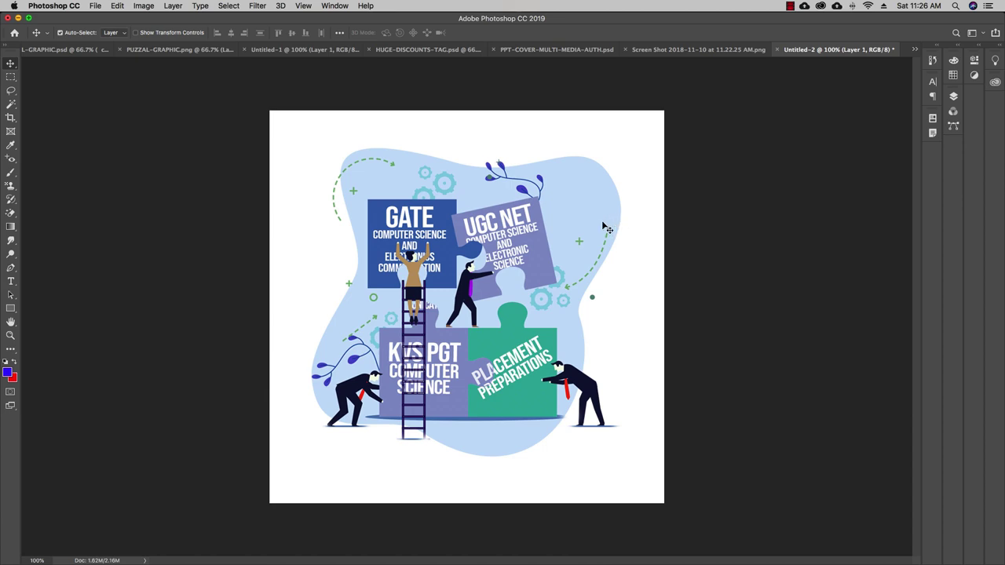
{"action": "left_click", "coordinate": [658, 50]}
In Untitled-2, pull the Crop Tool's corners and edges in around the artwork and apply the crop
{"action": "left_click", "coordinate": [860, 49]}
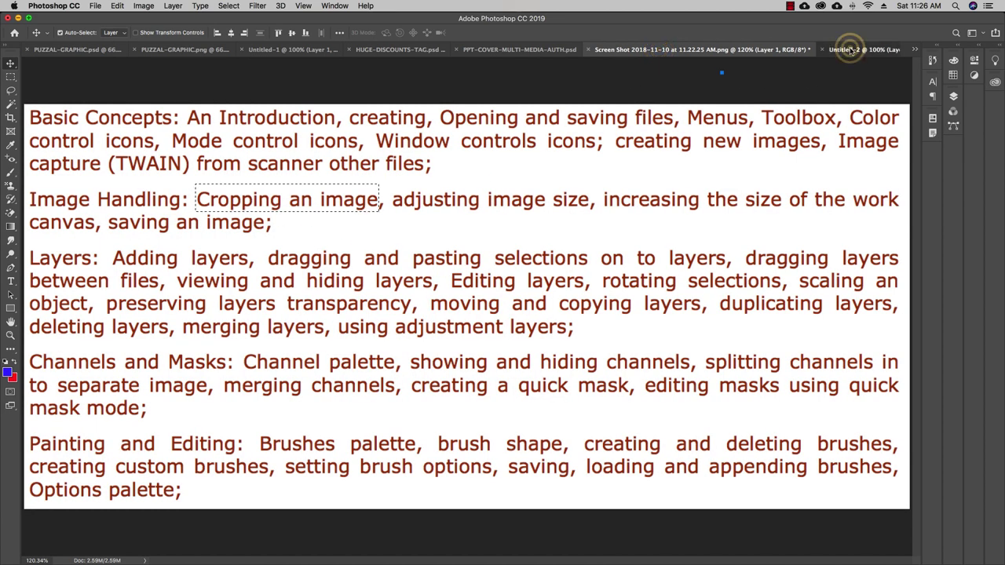
{"action": "left_click", "coordinate": [11, 119]}
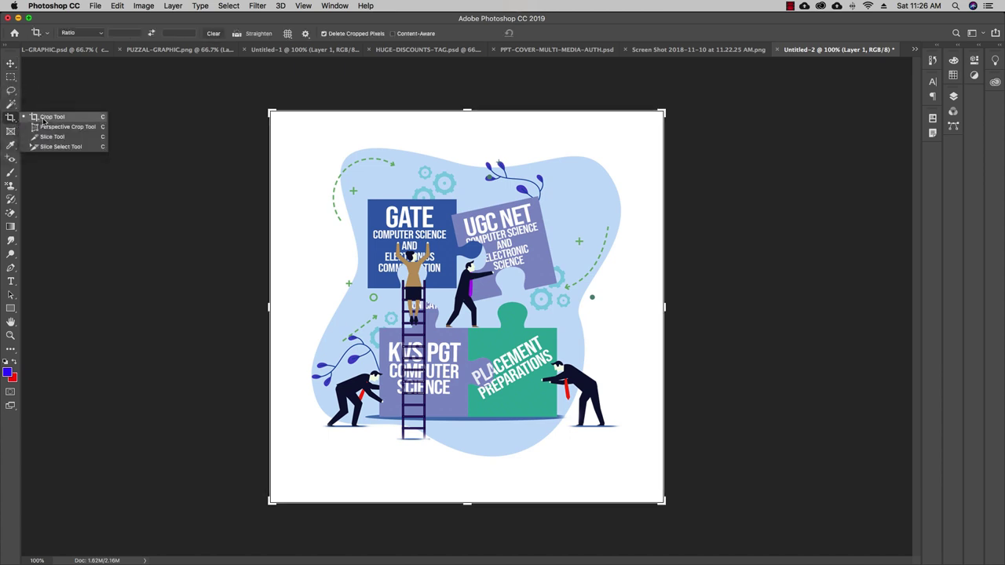
{"action": "left_click", "coordinate": [44, 119]}
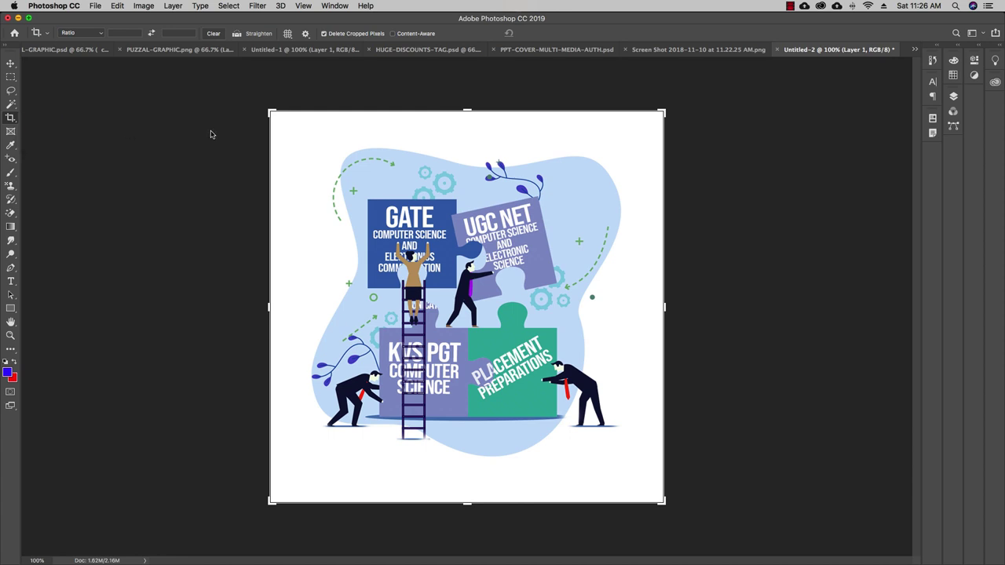
{"action": "left_click_drag", "start_coordinate": [271, 112], "coordinate": [288, 128]}
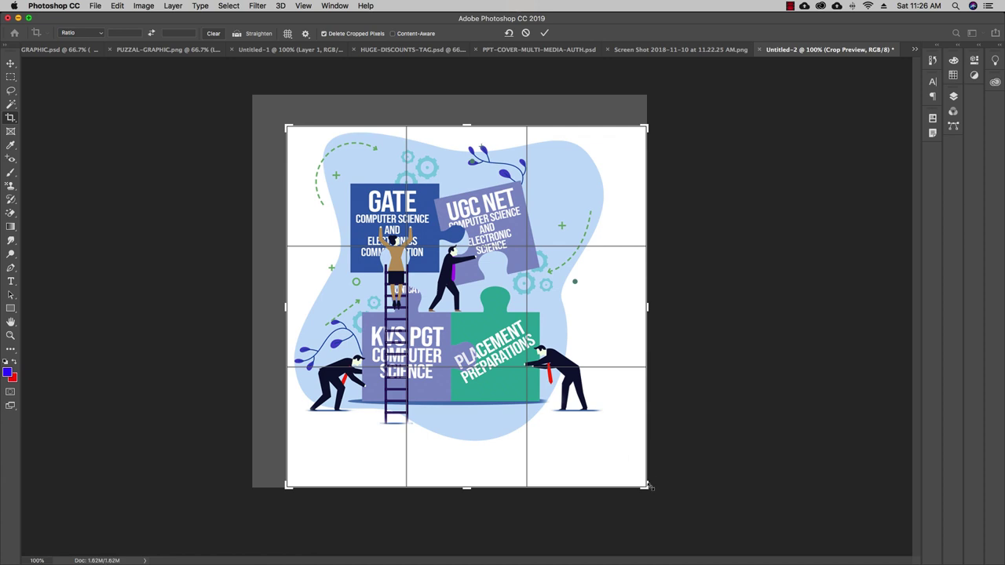
{"action": "left_click_drag", "start_coordinate": [648, 486], "coordinate": [638, 465]}
{"action": "left_click_drag", "start_coordinate": [639, 309], "coordinate": [634, 297]}
{"action": "left_click_drag", "start_coordinate": [467, 153], "coordinate": [467, 156]}
{"action": "left_click_drag", "start_coordinate": [306, 312], "coordinate": [313, 308]}
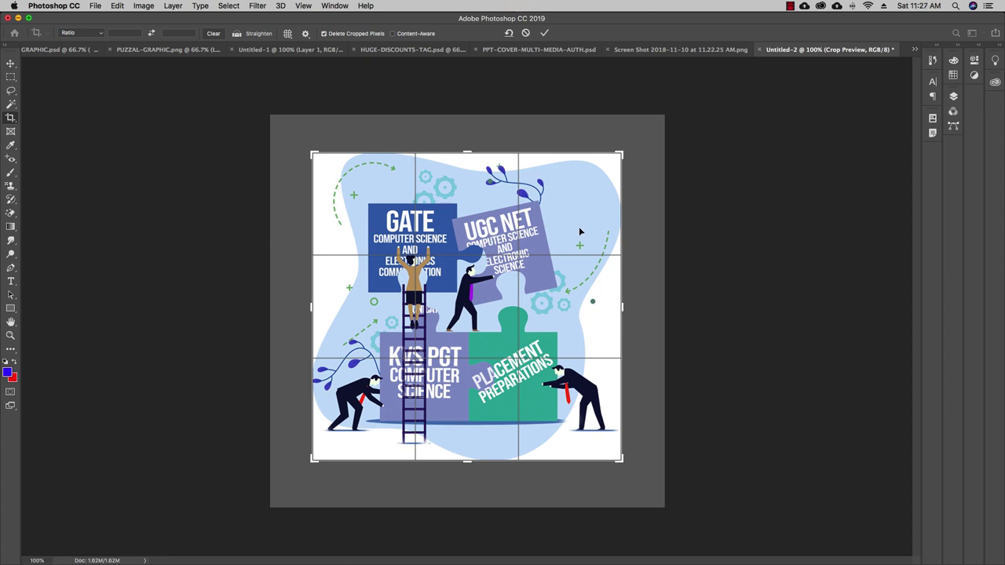
{"action": "left_click", "coordinate": [547, 33]}
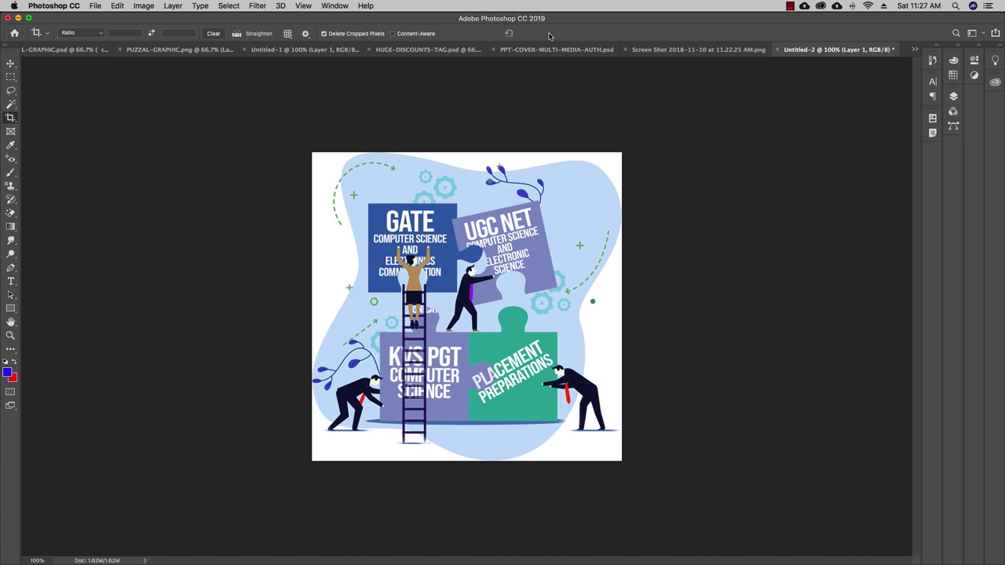
{"action": "left_click", "coordinate": [728, 51]}
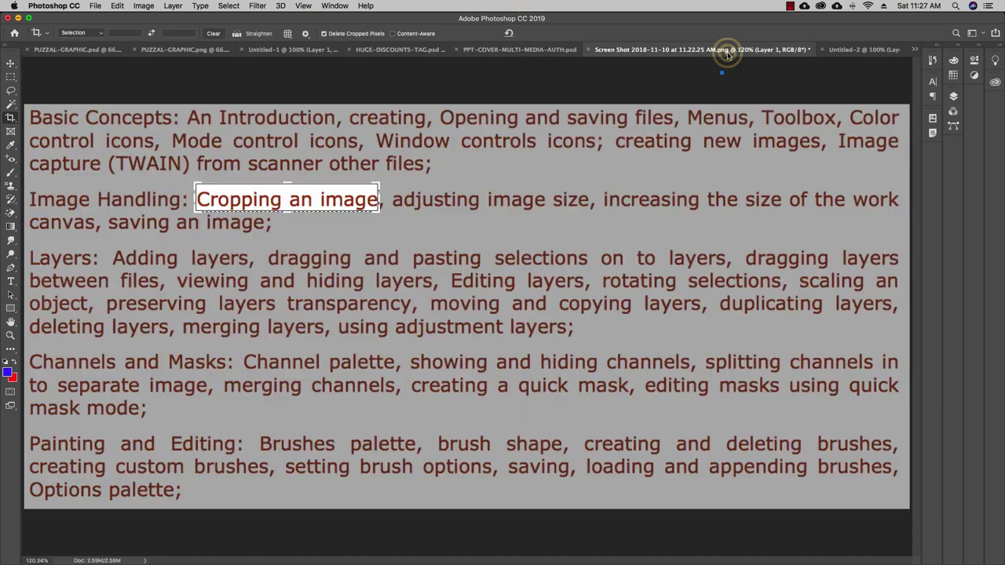
{"action": "left_click", "coordinate": [10, 76]}
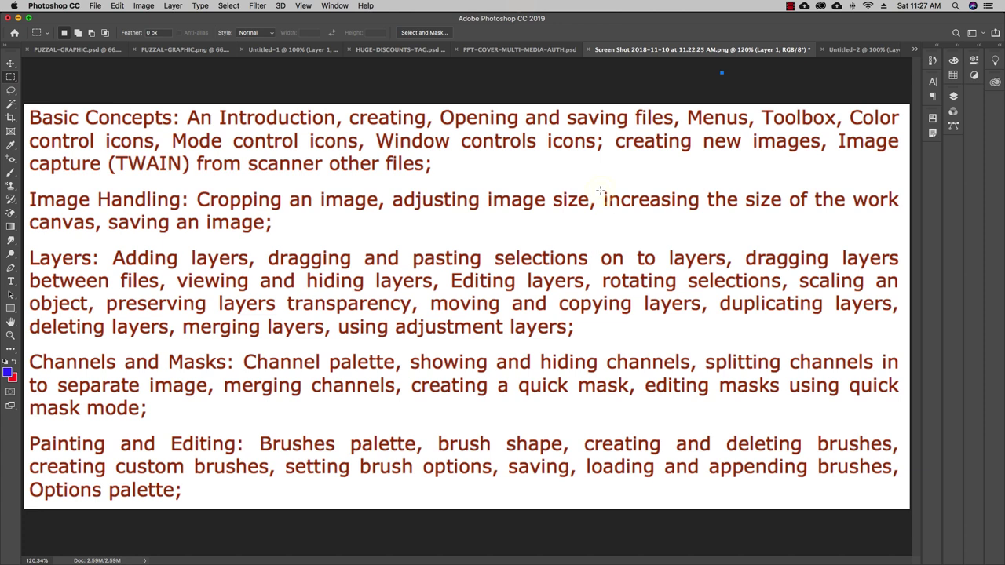
{"action": "left_click_drag", "start_coordinate": [601, 191], "coordinate": [891, 216]}
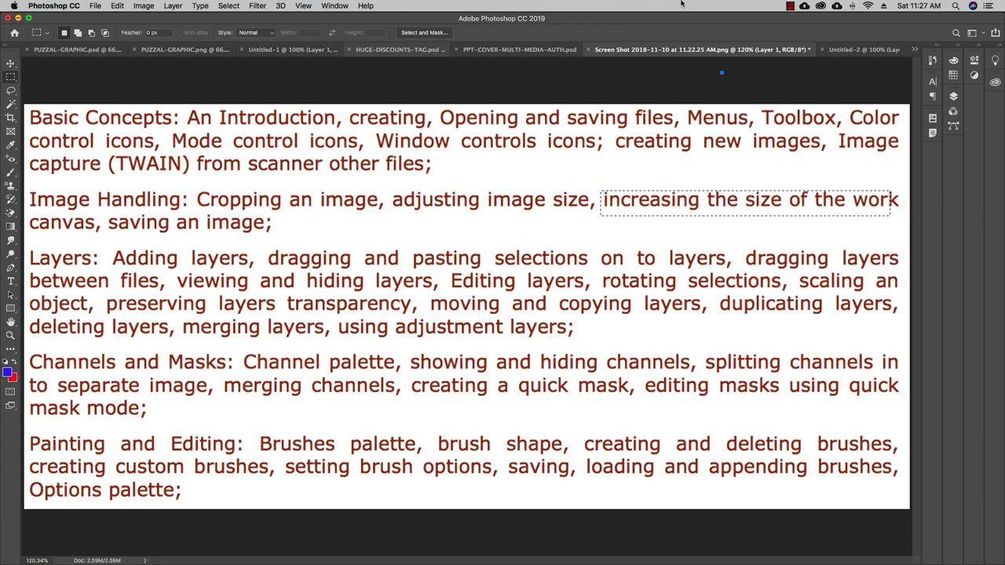
{"action": "left_click", "coordinate": [856, 49]}
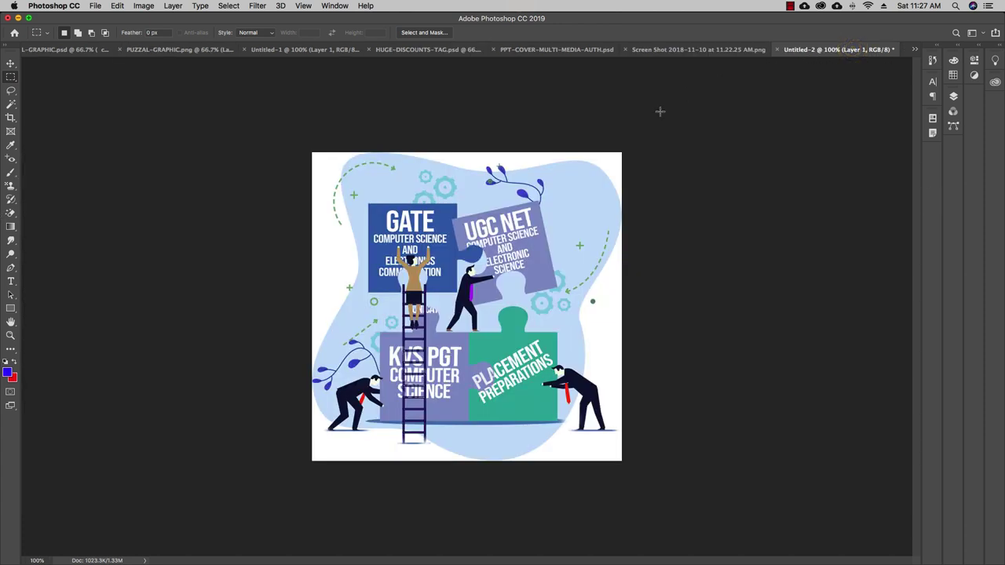
Copy the whole cropped puzzle canvas and start a new document
{"action": "key", "text": "super+a"}
{"action": "key", "text": "super+c"}
{"action": "key", "text": "super+n"}
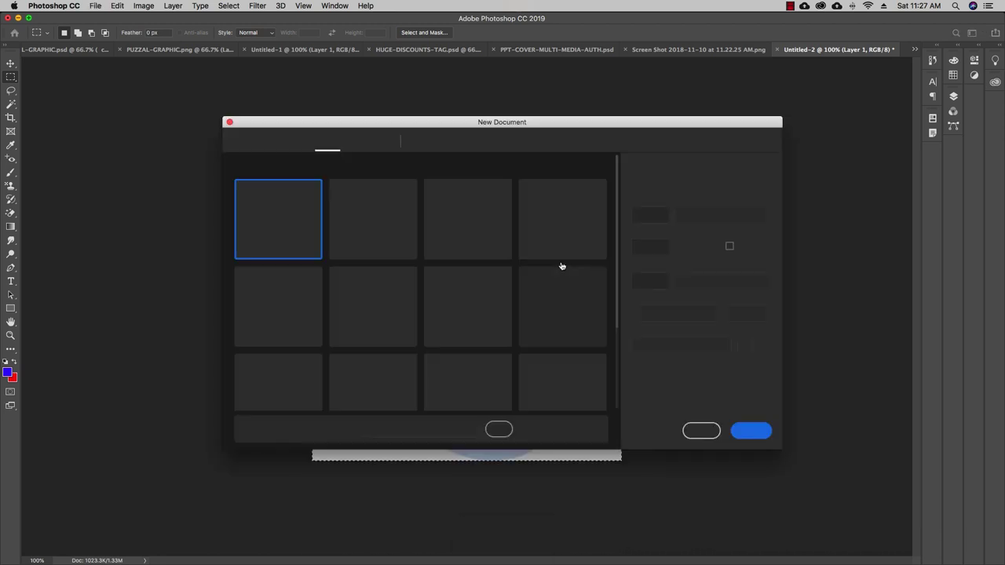
Create a 1200 × 1200 px document and paste the puzzle graphic into it
{"action": "left_click", "coordinate": [647, 215]}
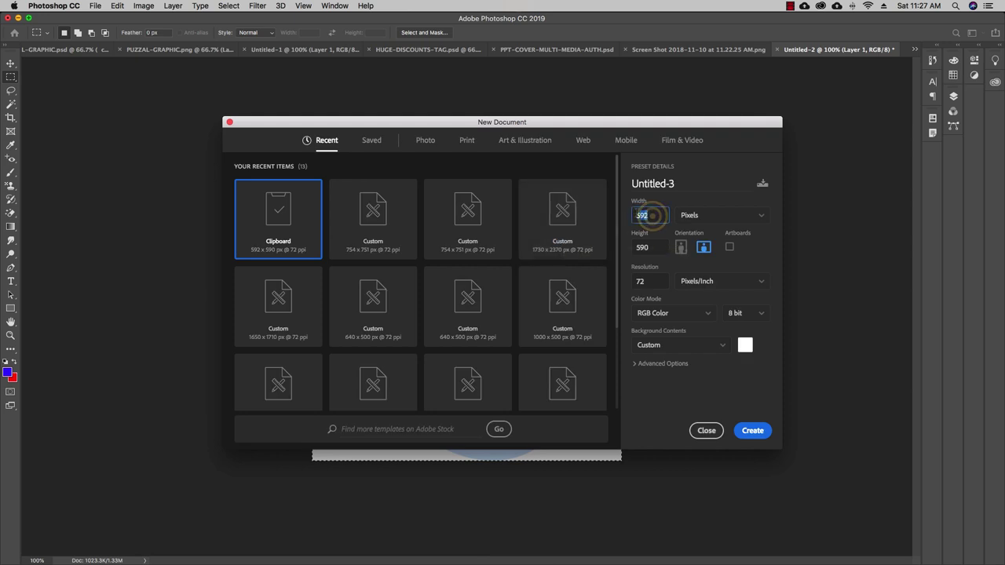
{"action": "left_click", "coordinate": [646, 247]}
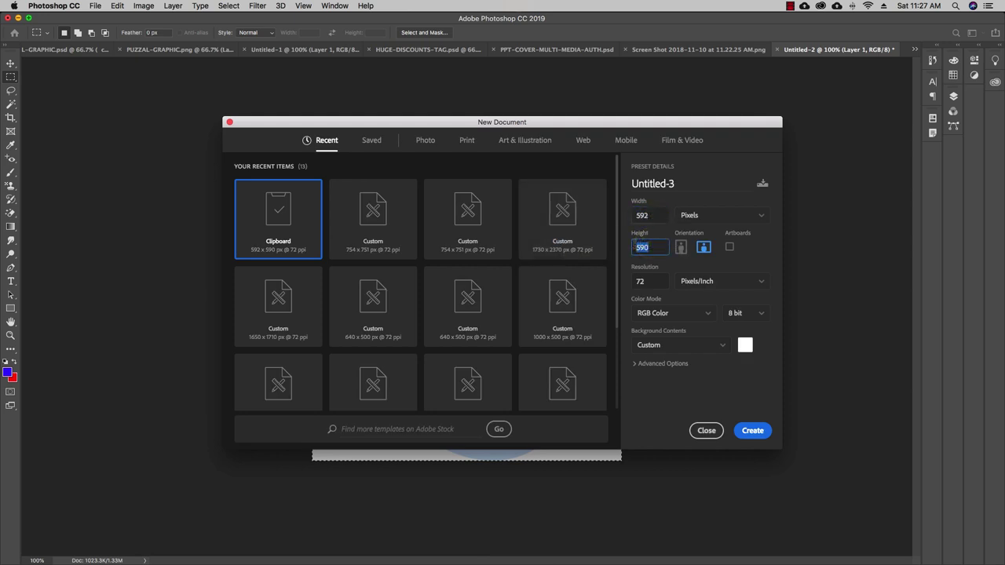
{"action": "left_click", "coordinate": [649, 216]}
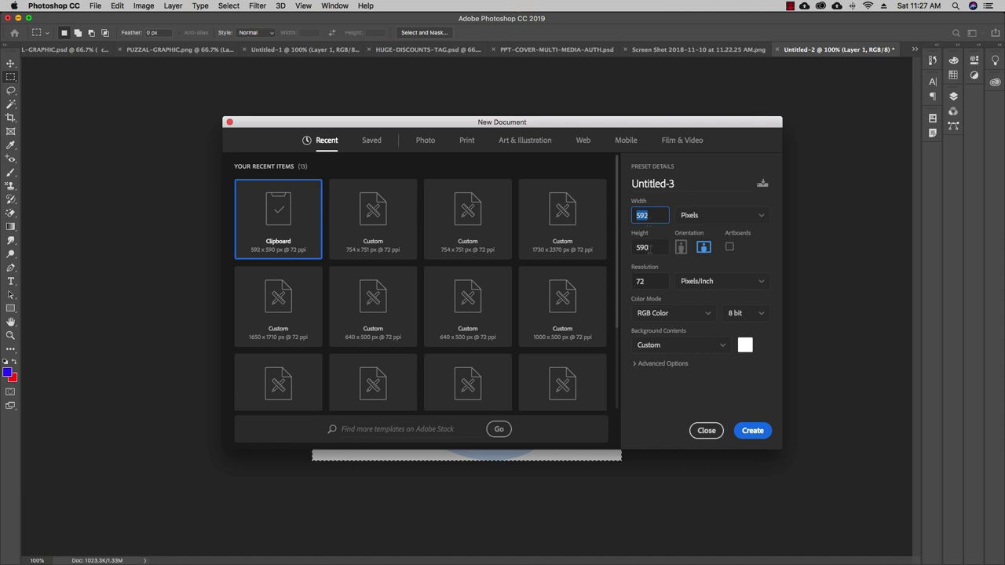
{"action": "left_click", "coordinate": [648, 248]}
{"action": "left_click", "coordinate": [649, 215]}
{"action": "type", "text": "1200"}
{"action": "left_click", "coordinate": [644, 246]}
{"action": "type", "text": "120"}
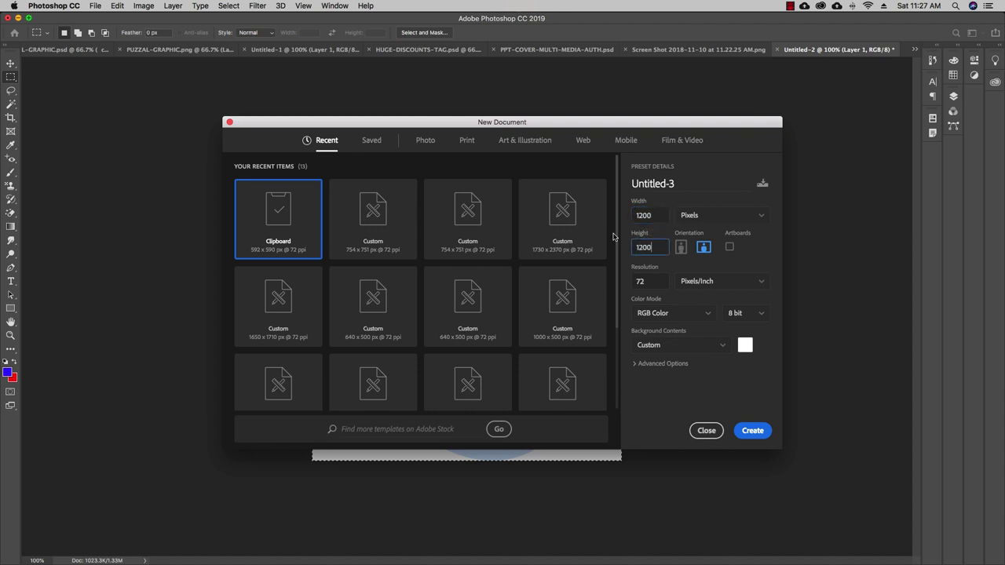
{"action": "type", "text": "0"}
{"action": "key", "text": "Return"}
{"action": "key", "text": "super+v"}
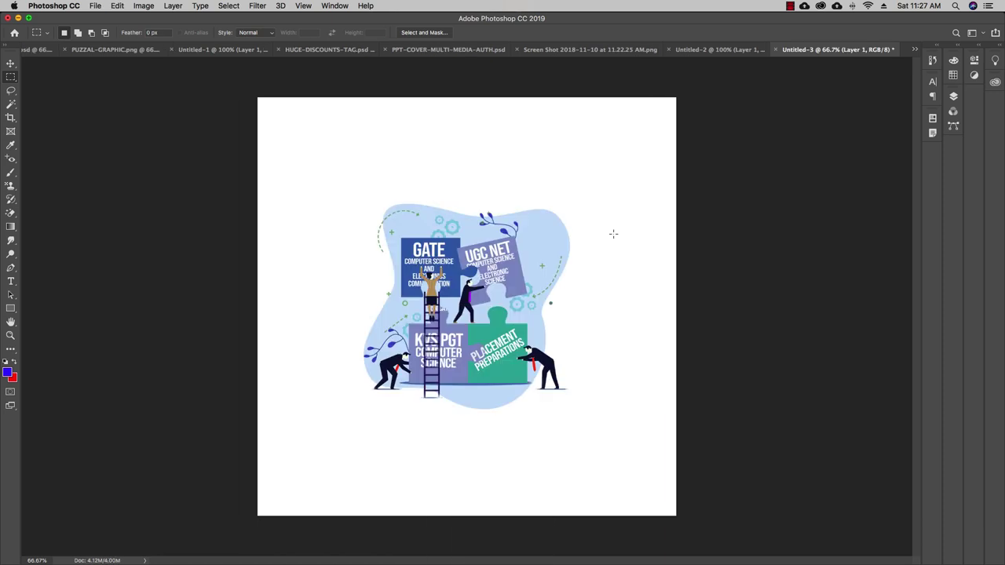
With the Move tool, target the Background layer and undo an accidental artwork move
{"action": "left_click", "coordinate": [10, 63]}
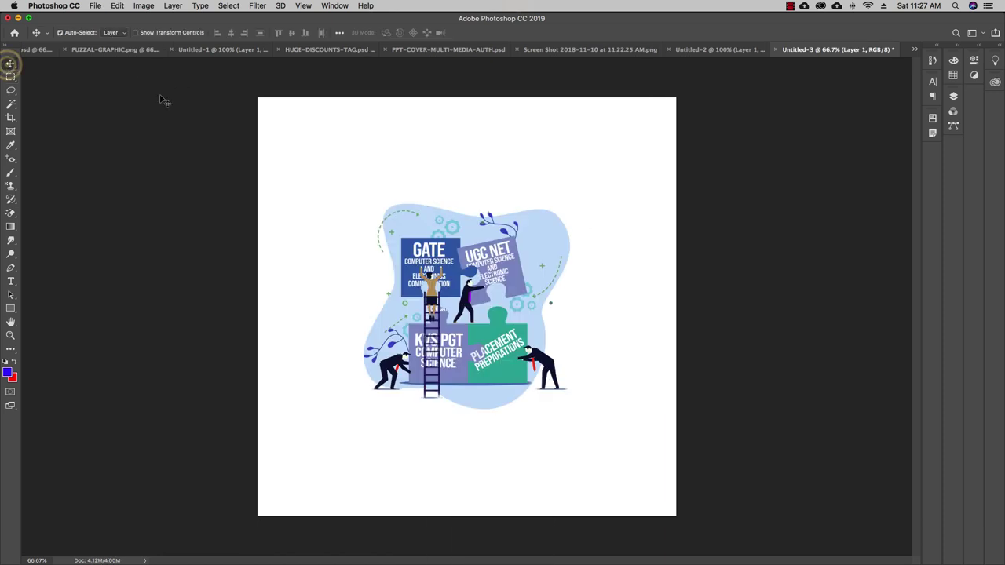
{"action": "right_click", "coordinate": [343, 126]}
{"action": "left_click", "coordinate": [352, 130]}
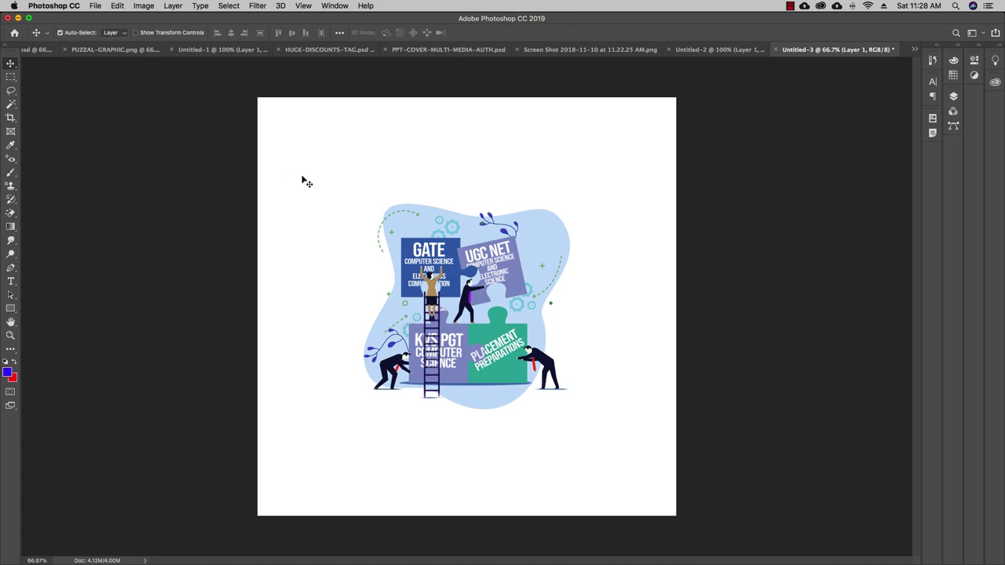
{"action": "left_click_drag", "start_coordinate": [482, 272], "coordinate": [414, 229]}
{"action": "key", "text": "ctrl+z"}
{"action": "left_click", "coordinate": [144, 6]}
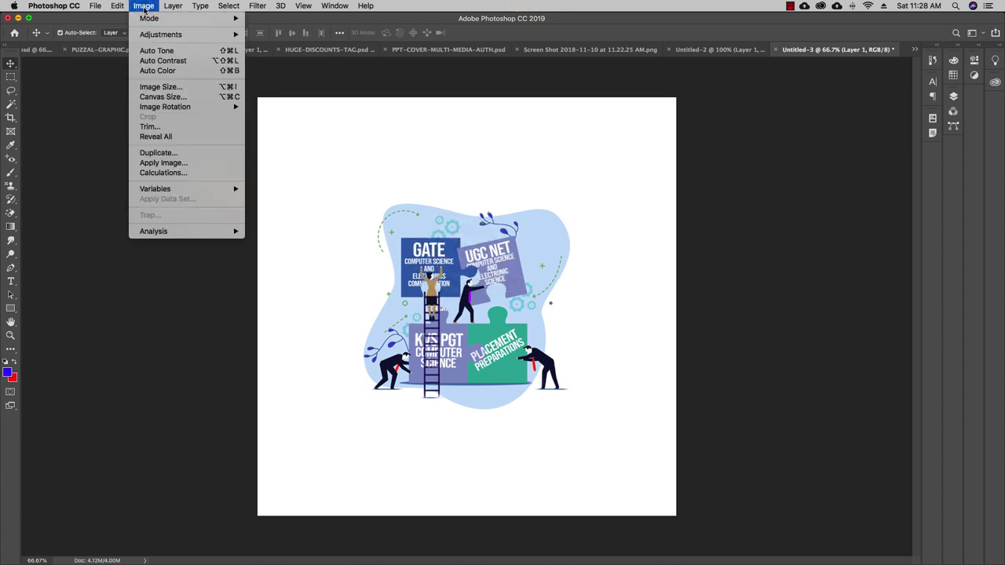
Resize Untitled-3 to 60 cm wide with linked proportions, giving 1701 × 1701 px
{"action": "left_click", "coordinate": [161, 87]}
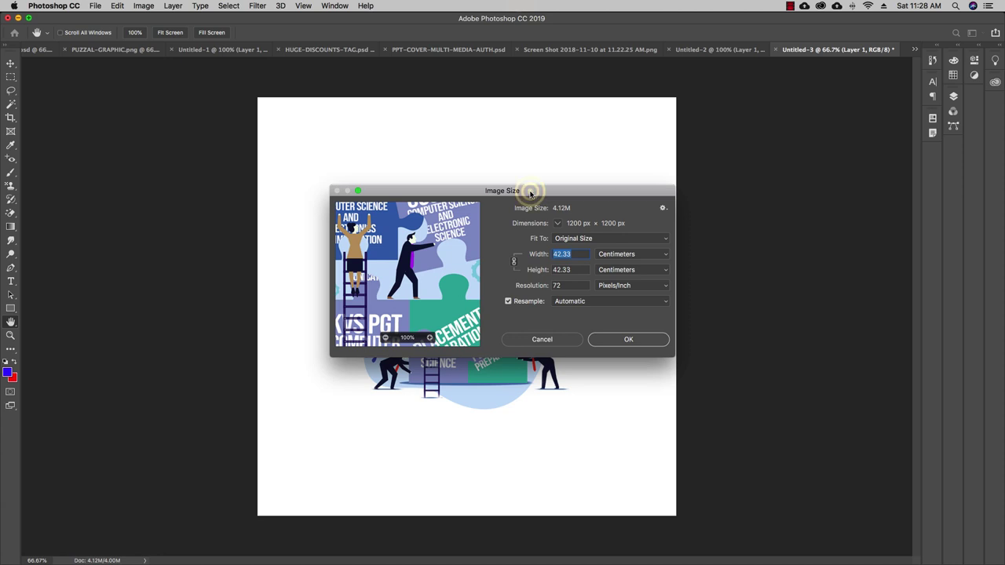
{"action": "left_click_drag", "start_coordinate": [533, 195], "coordinate": [650, 180]}
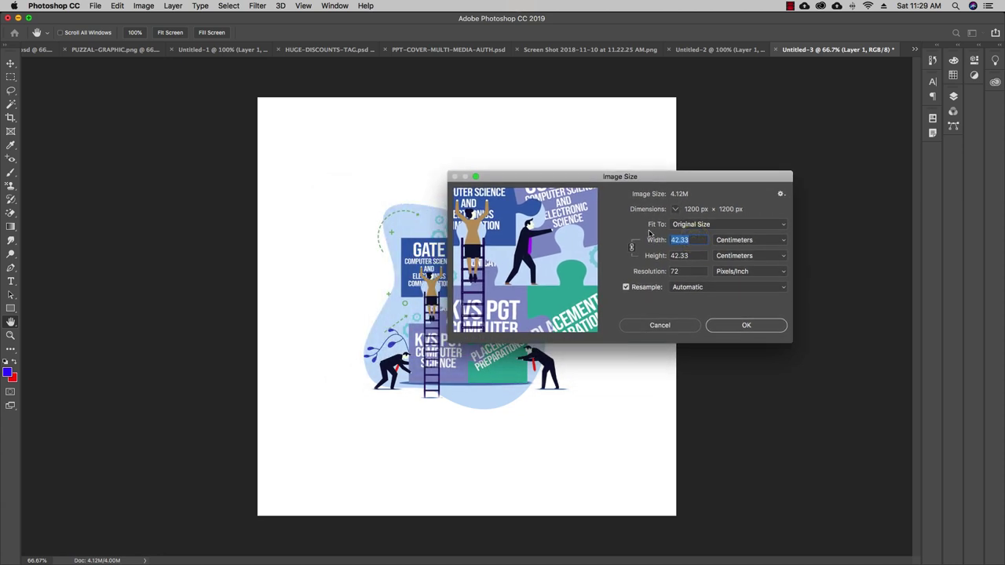
{"action": "type", "text": "60"}
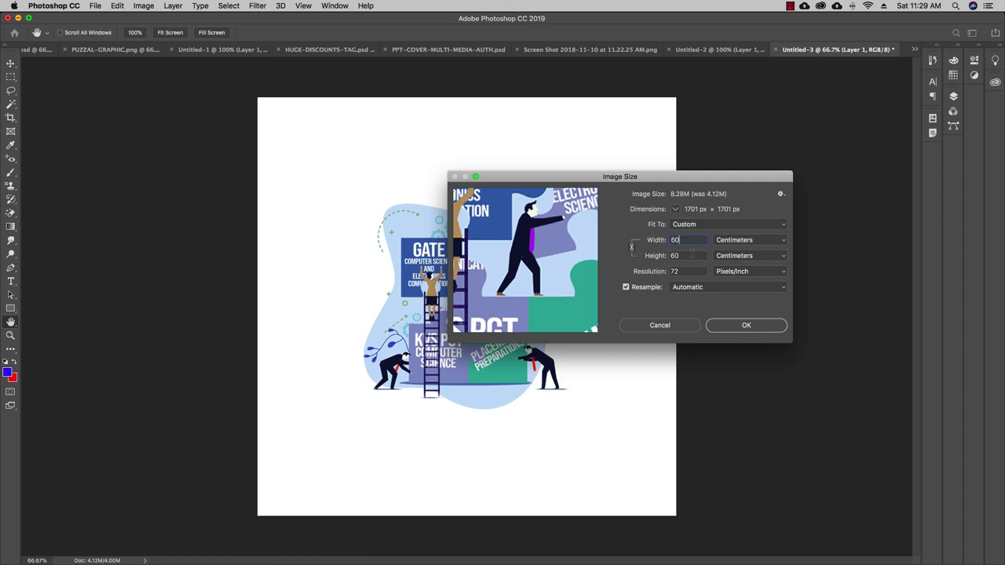
{"action": "left_click", "coordinate": [734, 328]}
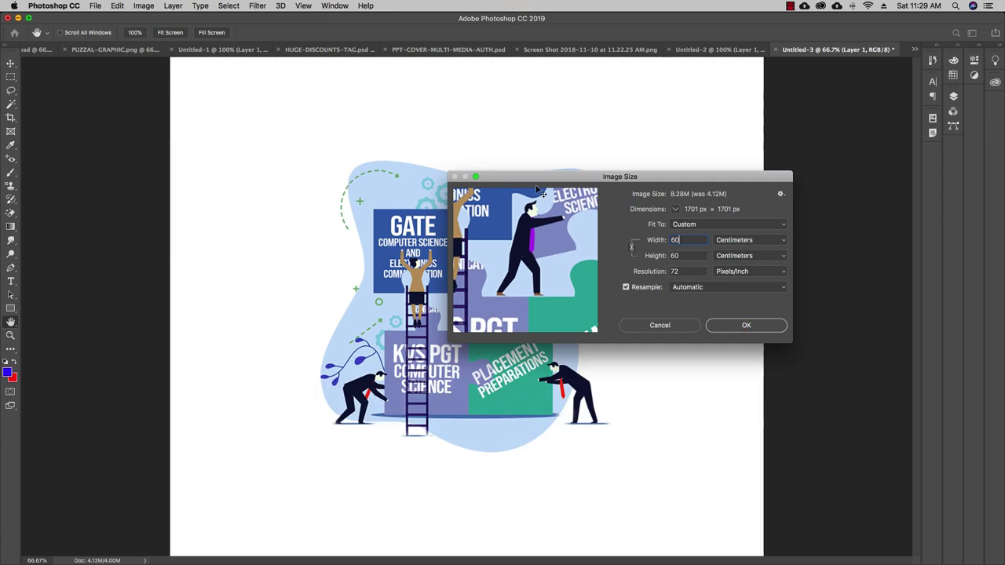
{"action": "left_click", "coordinate": [144, 6]}
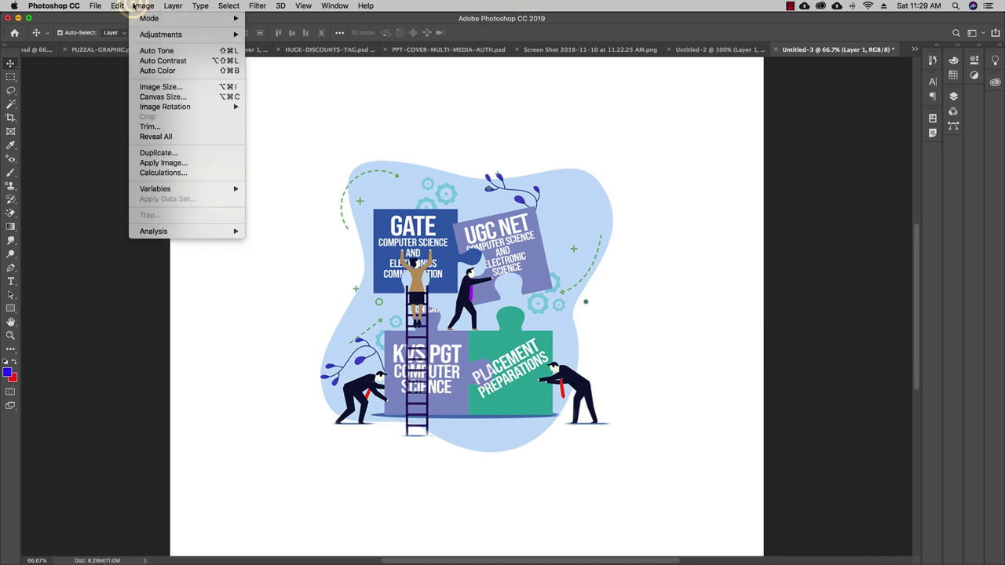
Change the canvas size to 50 cm wide by 40 cm high, accepting the clip of the edges
{"action": "left_click", "coordinate": [196, 96]}
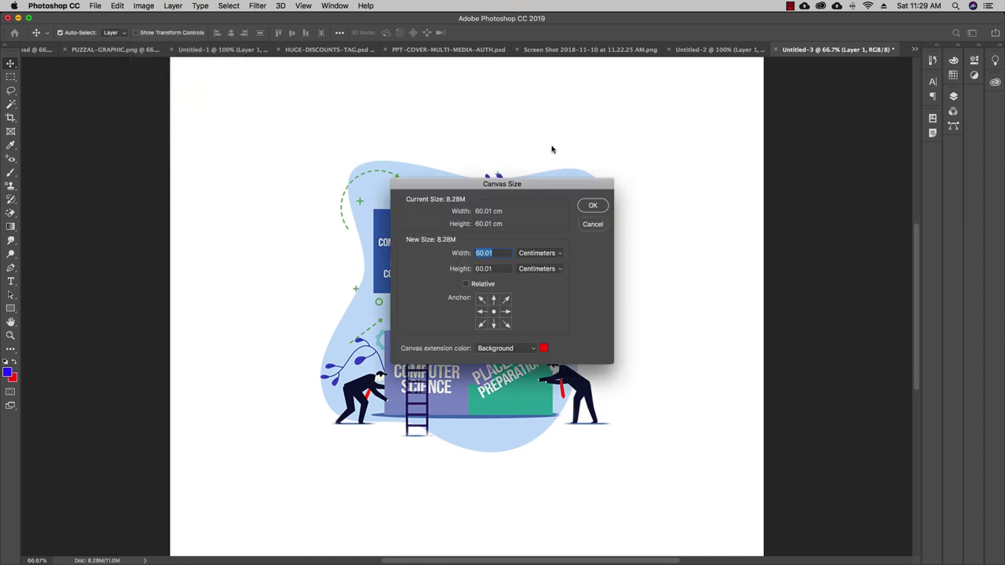
{"action": "left_click", "coordinate": [505, 252]}
{"action": "type", "text": "50"}
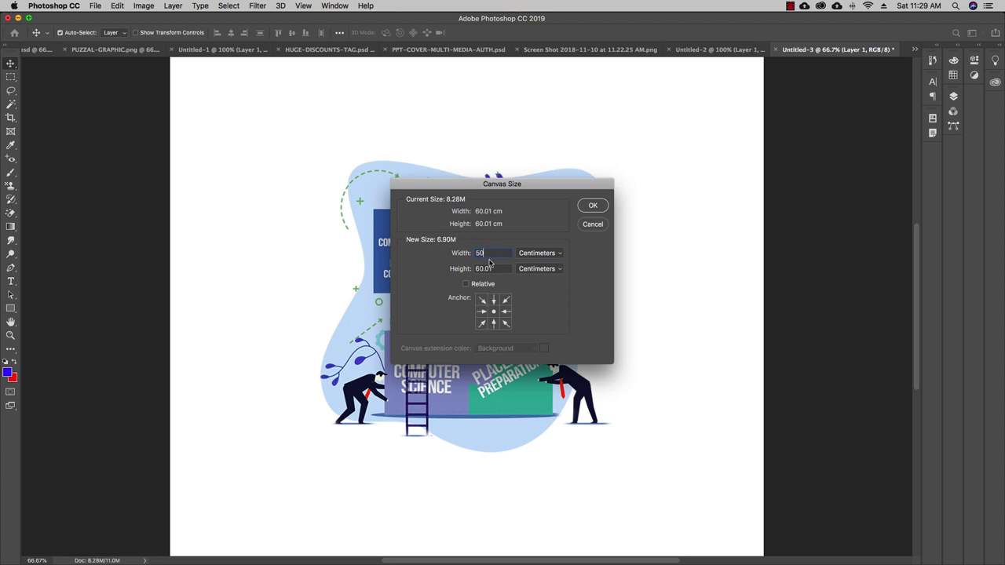
{"action": "left_click", "coordinate": [496, 267]}
{"action": "type", "text": "40"}
{"action": "key", "text": "Return"}
{"action": "left_click", "coordinate": [574, 205]}
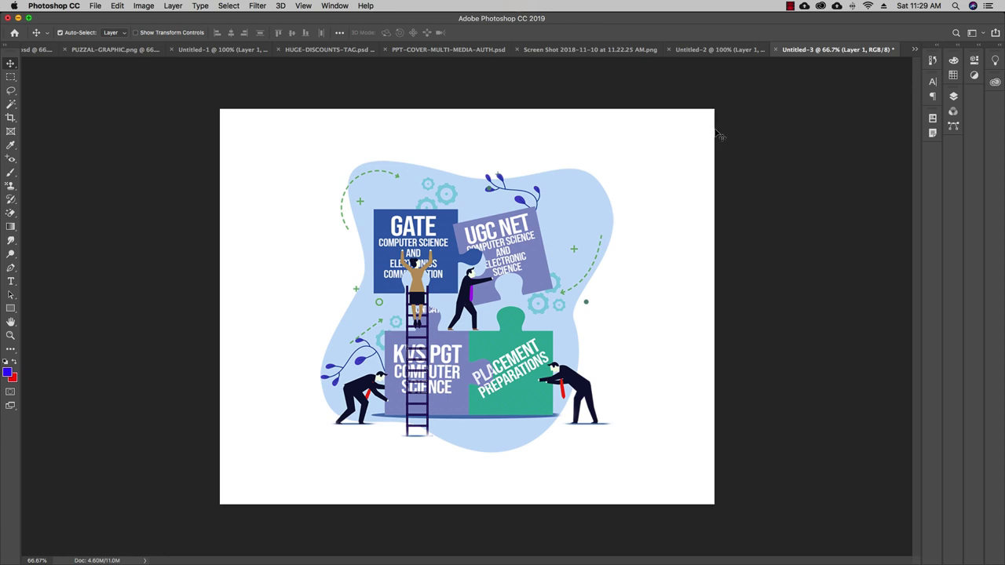
Try widening the canvas to 70 cm, then undo the red-edged extension
{"action": "left_click", "coordinate": [144, 5]}
{"action": "left_click", "coordinate": [170, 98]}
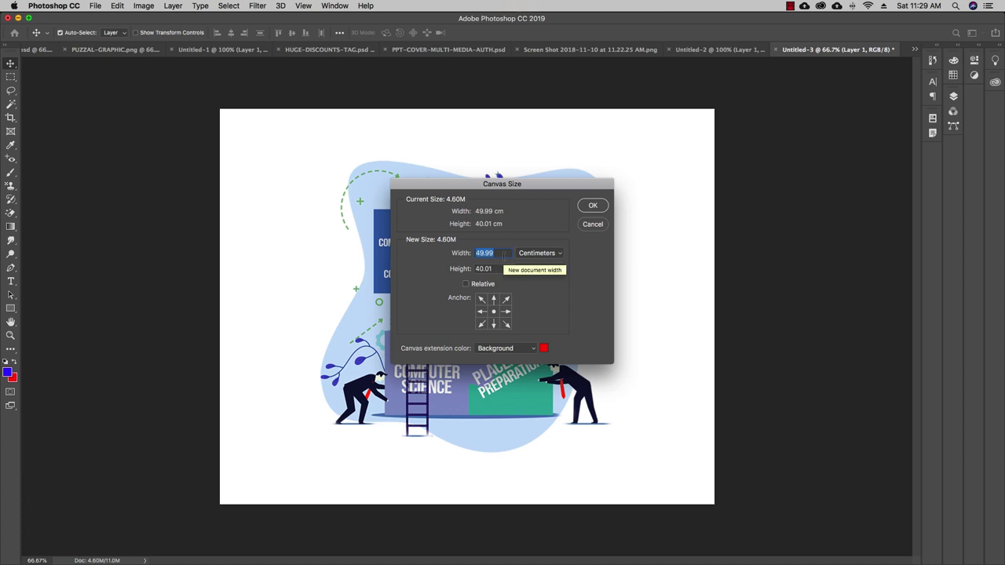
{"action": "type", "text": "70"}
{"action": "left_click", "coordinate": [498, 268]}
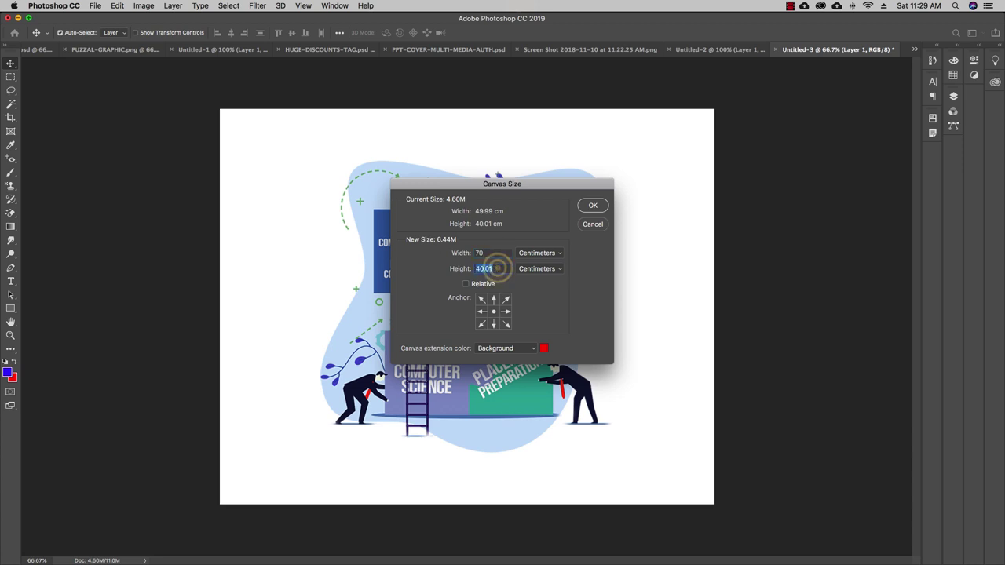
{"action": "left_click", "coordinate": [594, 207]}
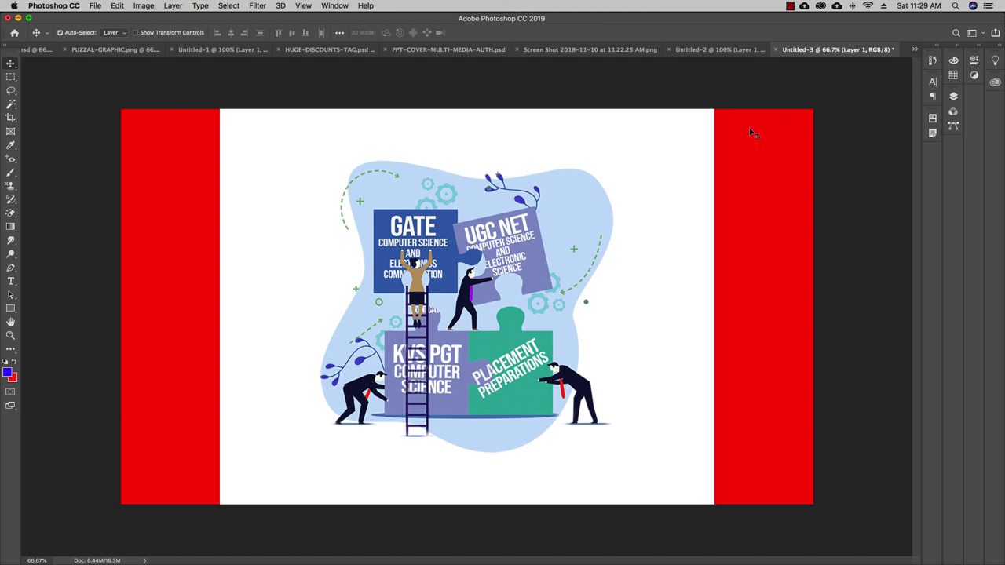
{"action": "key", "text": "super+z"}
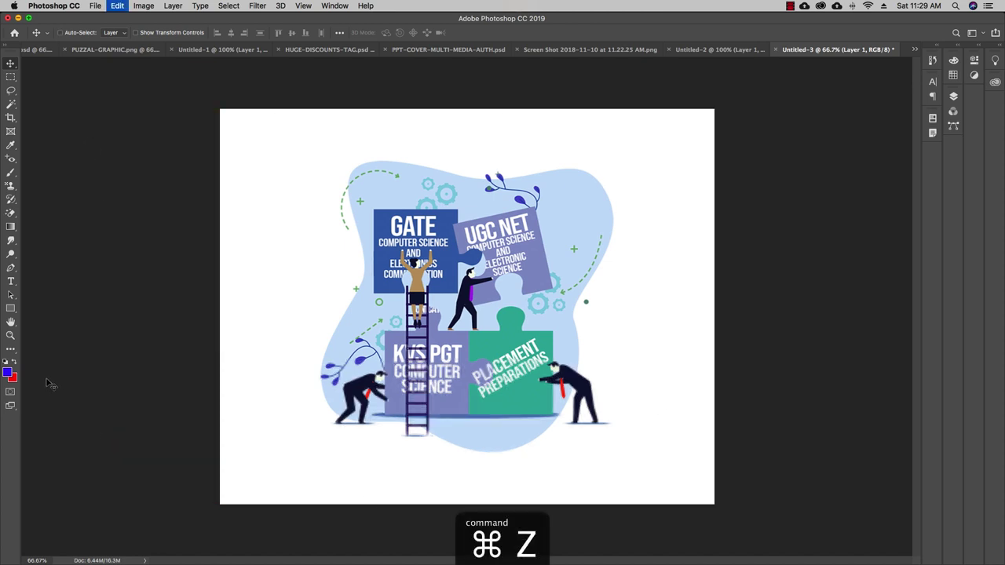
Set the background colour to white in the Color Picker
{"action": "left_click", "coordinate": [12, 378]}
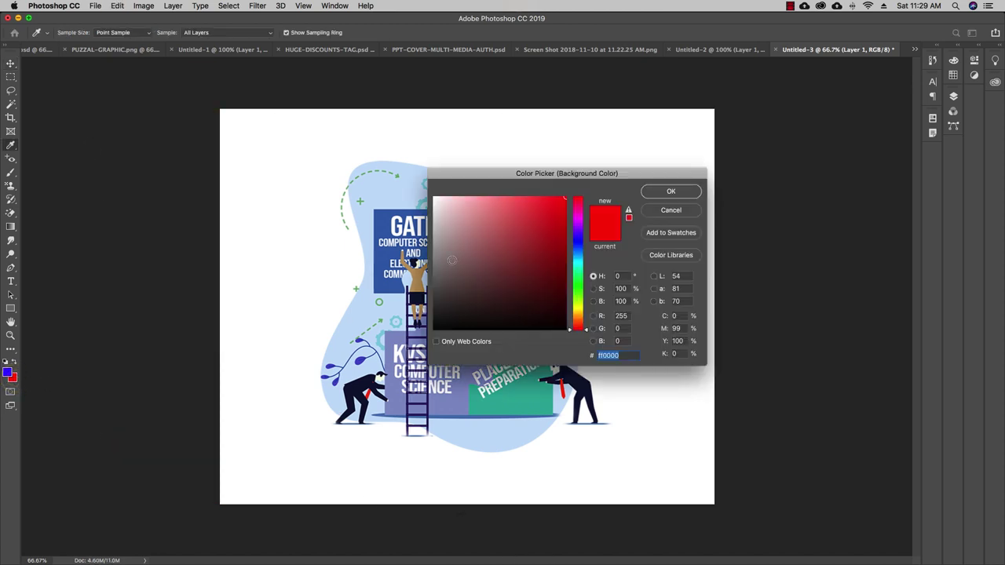
{"action": "left_click_drag", "start_coordinate": [455, 257], "coordinate": [373, 175]}
{"action": "left_click", "coordinate": [671, 192]}
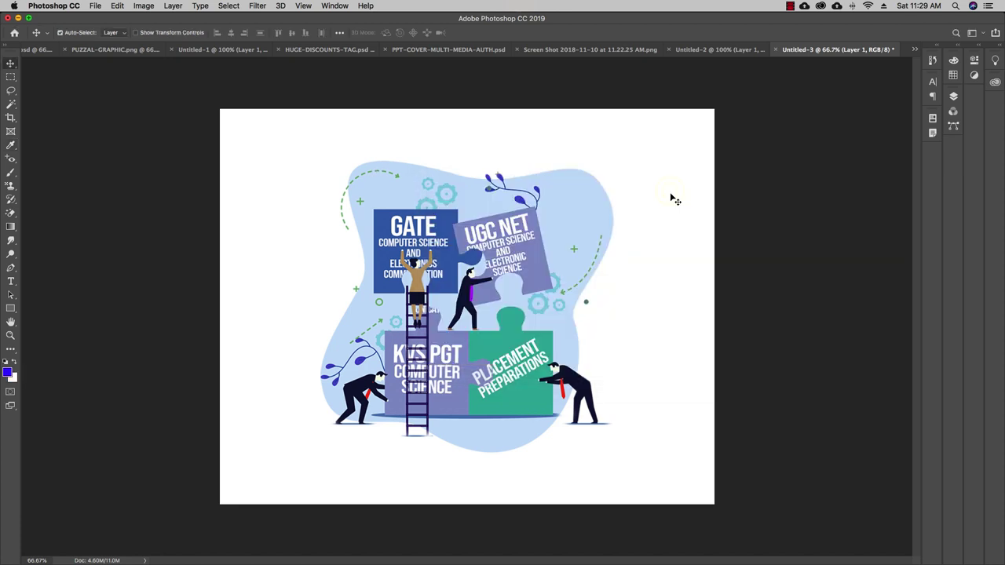
Set the canvas width to 60 cm in Canvas Size, adding white space on both sides
{"action": "left_click", "coordinate": [146, 5]}
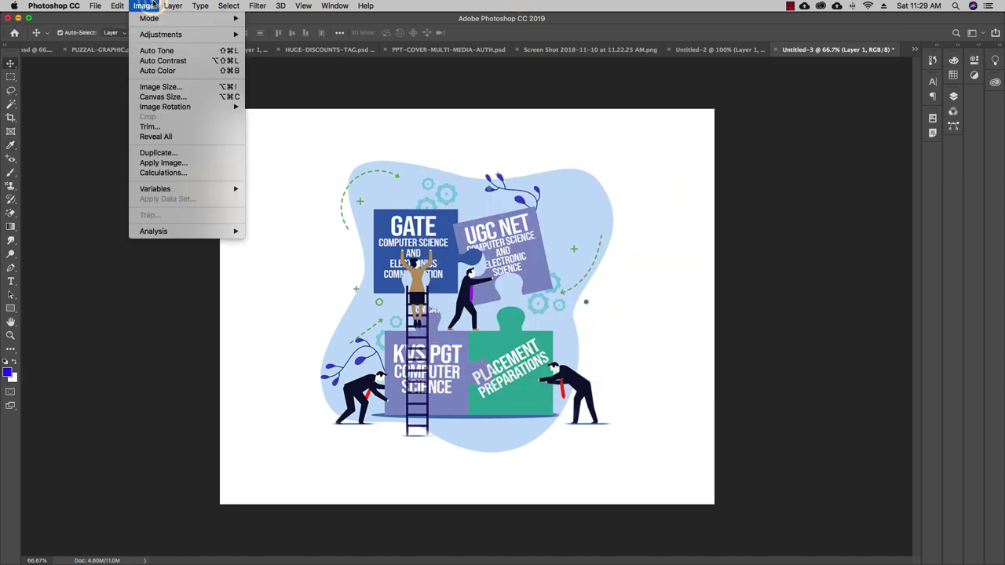
{"action": "left_click", "coordinate": [170, 100]}
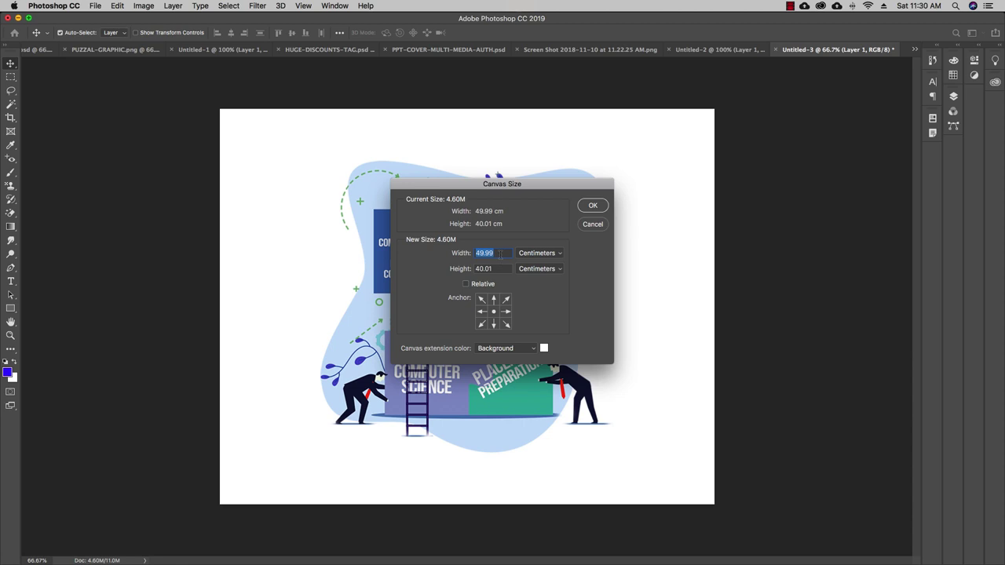
{"action": "type", "text": "60"}
{"action": "key", "text": "Return"}
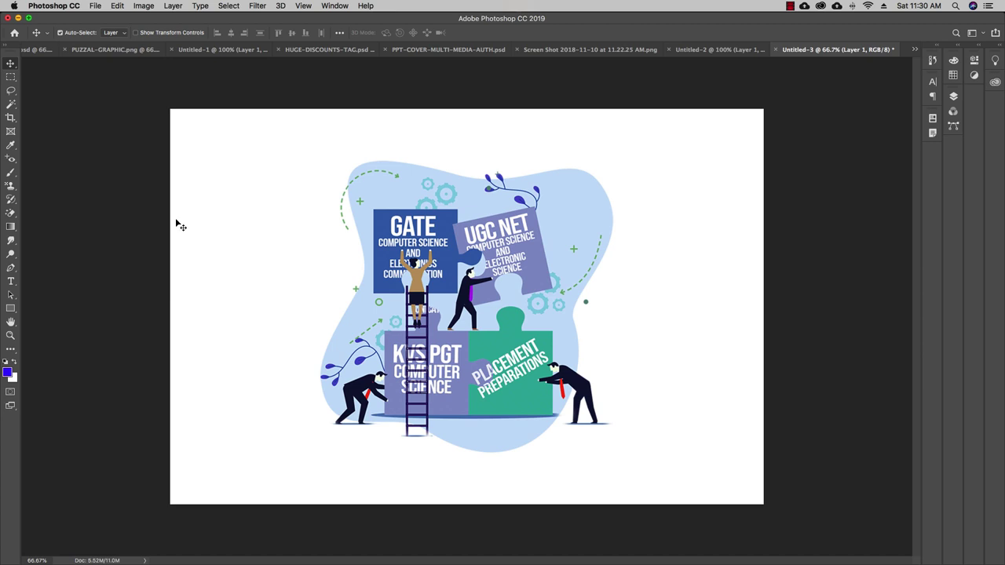
Resize the image to 40 cm wide (26.67 cm high) with proportions linked
{"action": "left_click", "coordinate": [144, 5]}
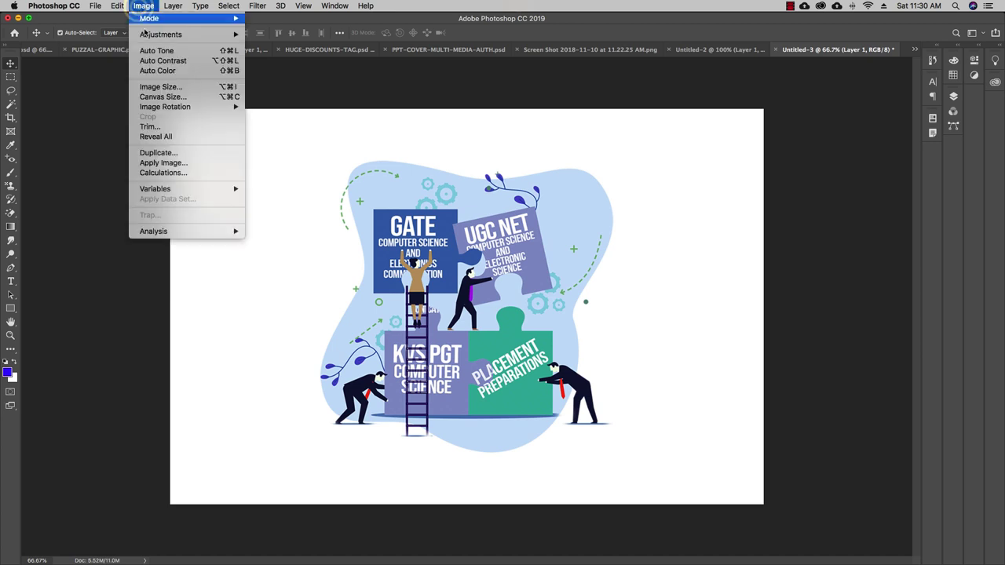
{"action": "left_click", "coordinate": [169, 87]}
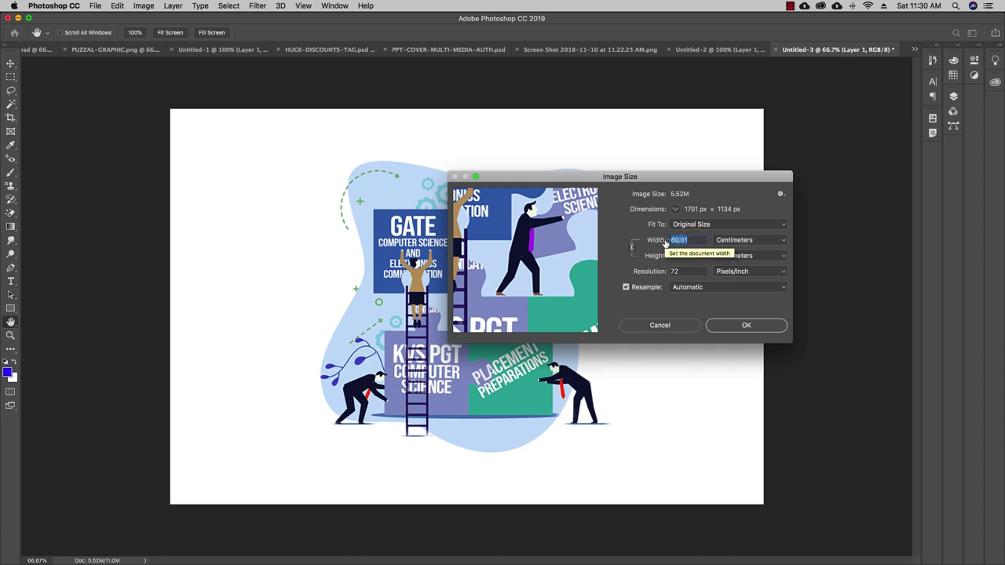
{"action": "type", "text": "50"}
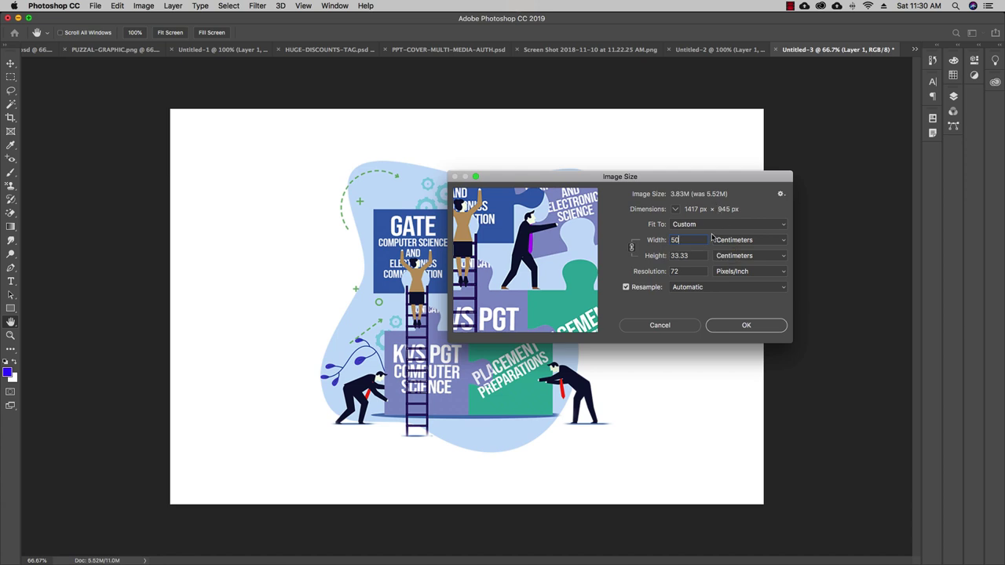
{"action": "left_click", "coordinate": [695, 255]}
{"action": "double_click", "coordinate": [695, 239]}
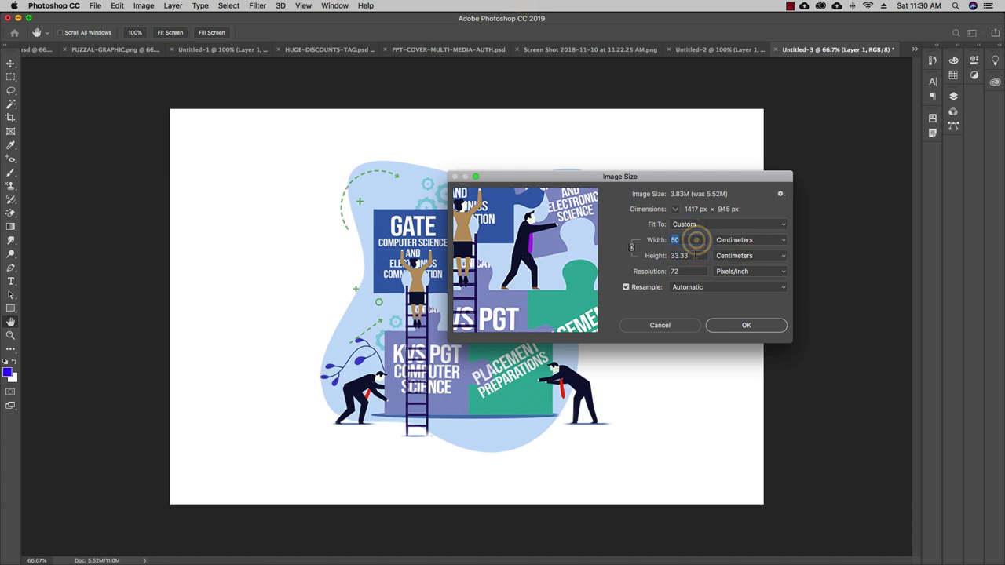
{"action": "double_click", "coordinate": [695, 240]}
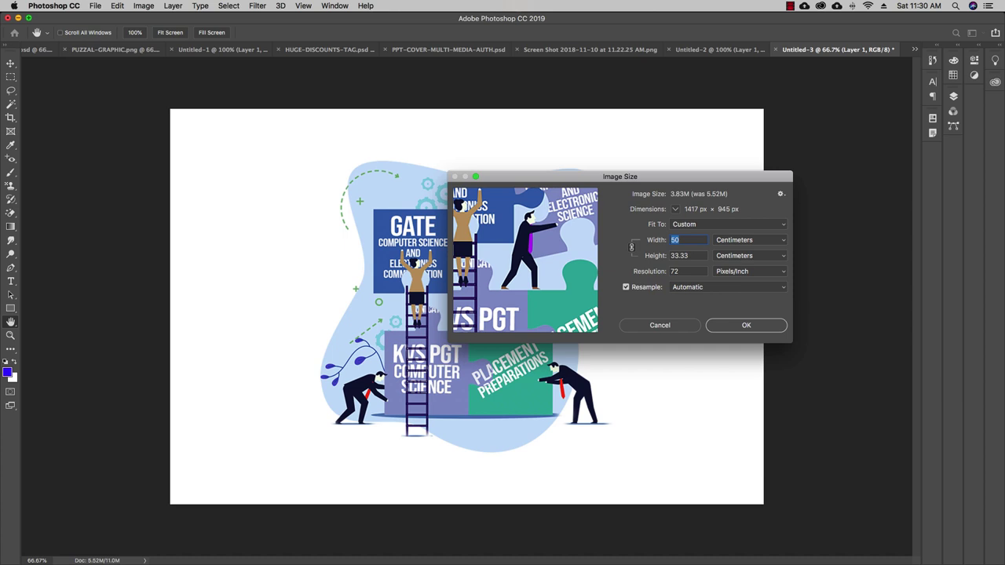
{"action": "type", "text": "40"}
{"action": "left_click", "coordinate": [741, 325]}
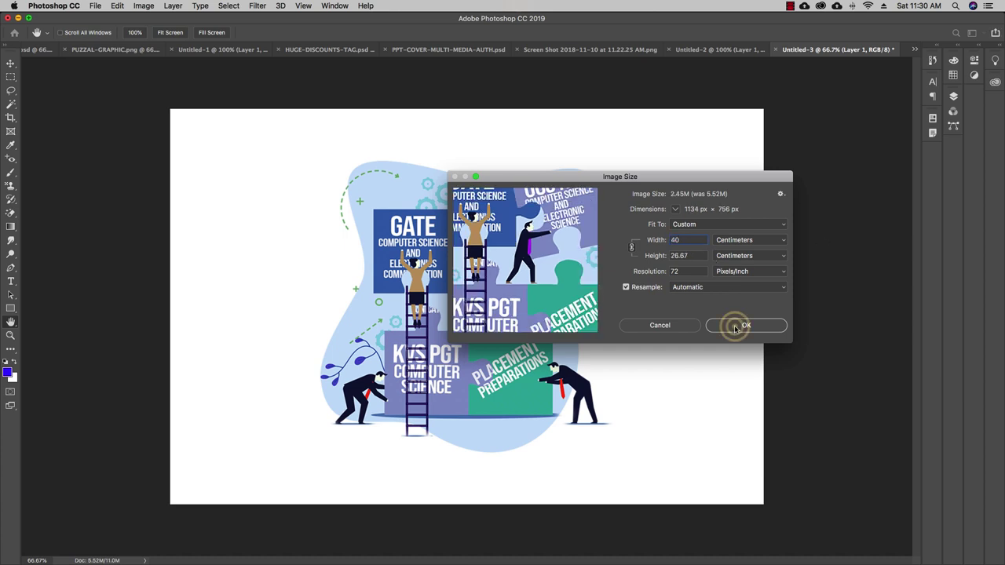
Zoom to 100% and glance at the syllabus screenshot before returning to the puzzle graphic
{"action": "key", "text": "super+equal"}
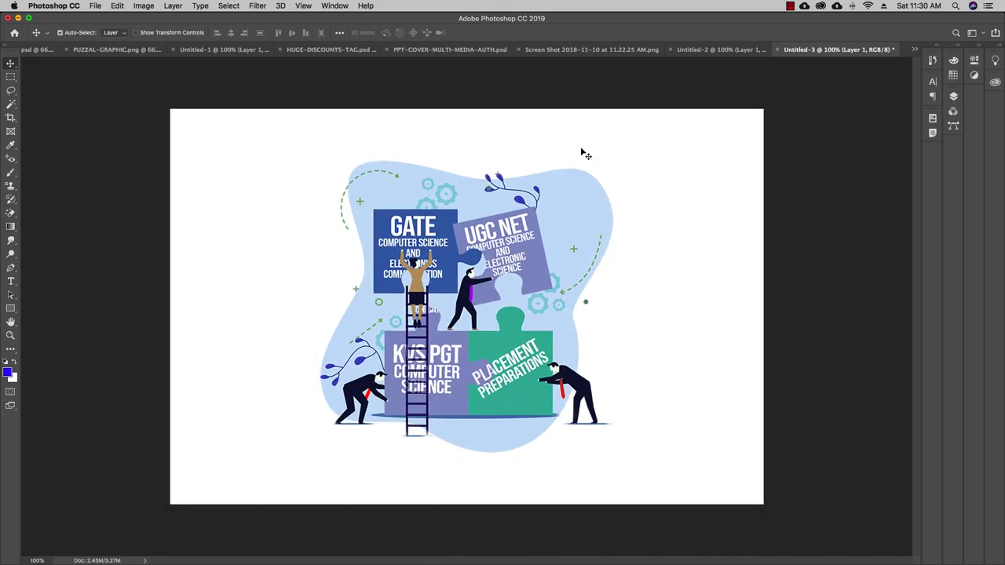
{"action": "left_click", "coordinate": [650, 52]}
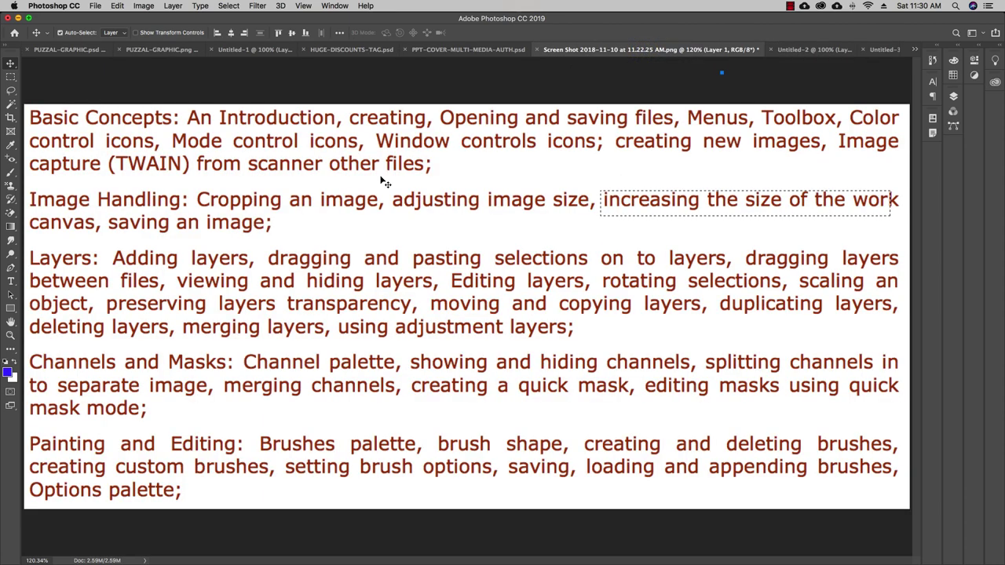
{"action": "left_click", "coordinate": [872, 50]}
{"action": "left_click", "coordinate": [95, 5]}
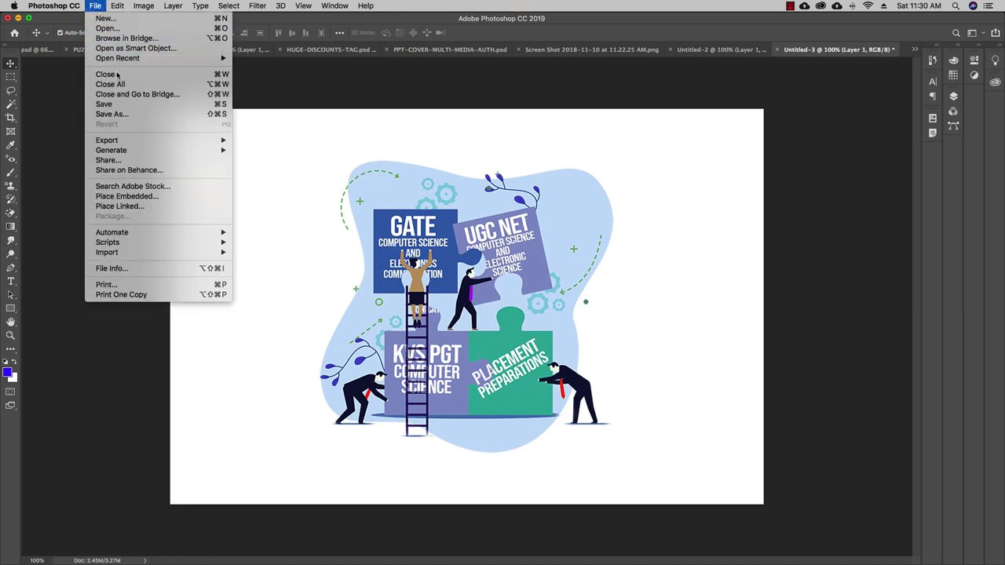
Name the file xyz and choose JPEG as the save format
{"action": "left_click", "coordinate": [114, 104]}
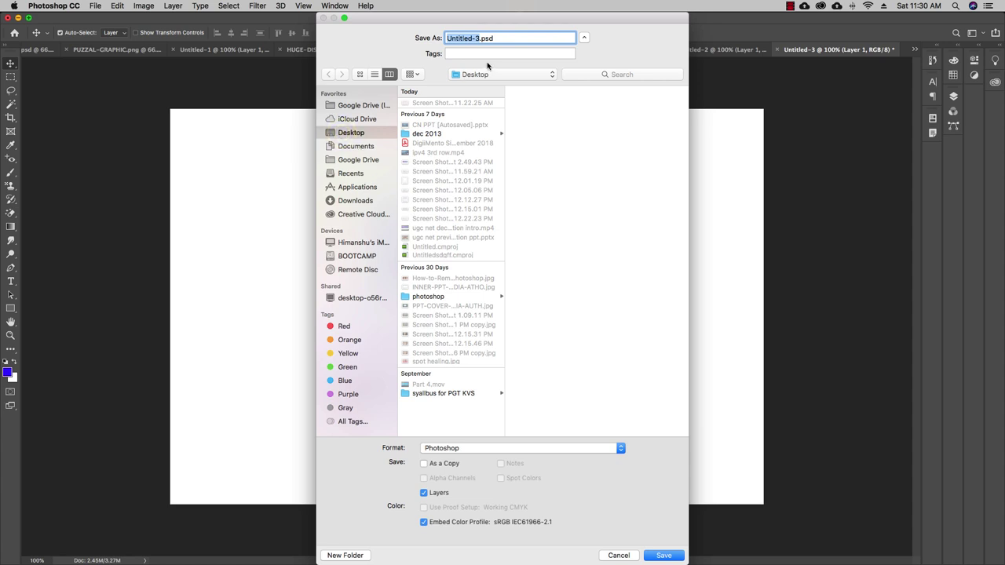
{"action": "type", "text": "xyz"}
{"action": "left_click", "coordinate": [477, 451]}
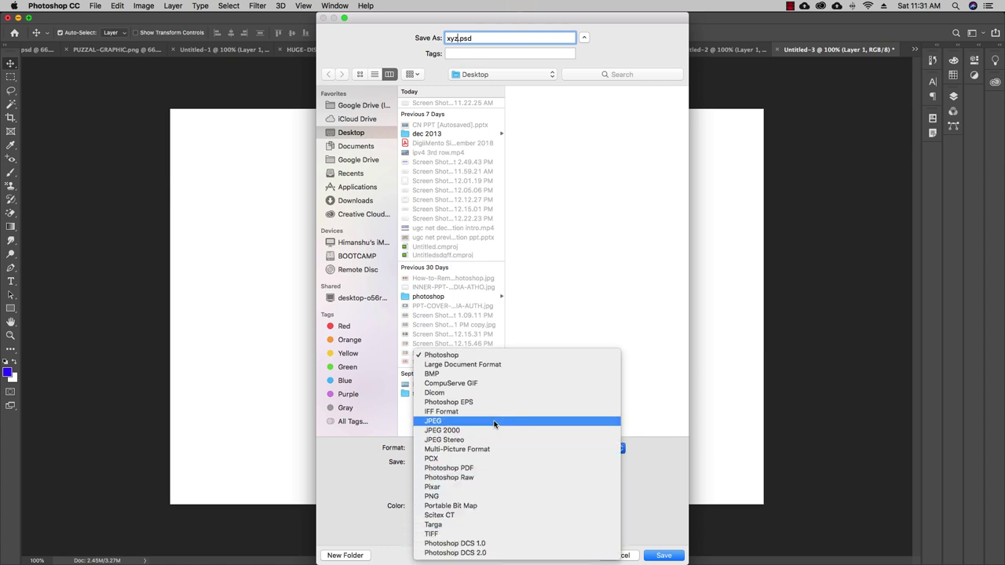
{"action": "left_click", "coordinate": [448, 425]}
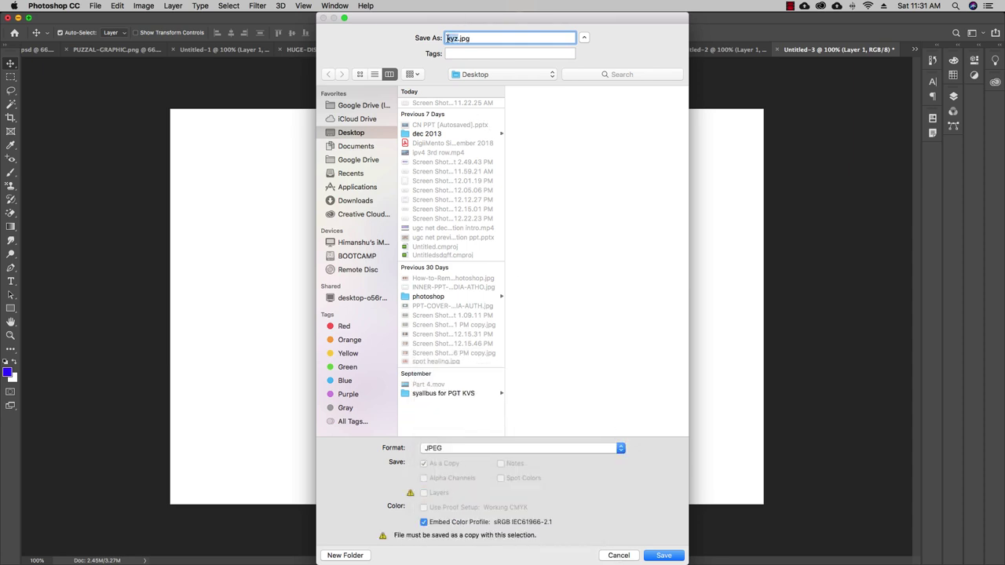
Save xyz.jpg with JPEG quality 12 (Maximum)
{"action": "left_click", "coordinate": [659, 555]}
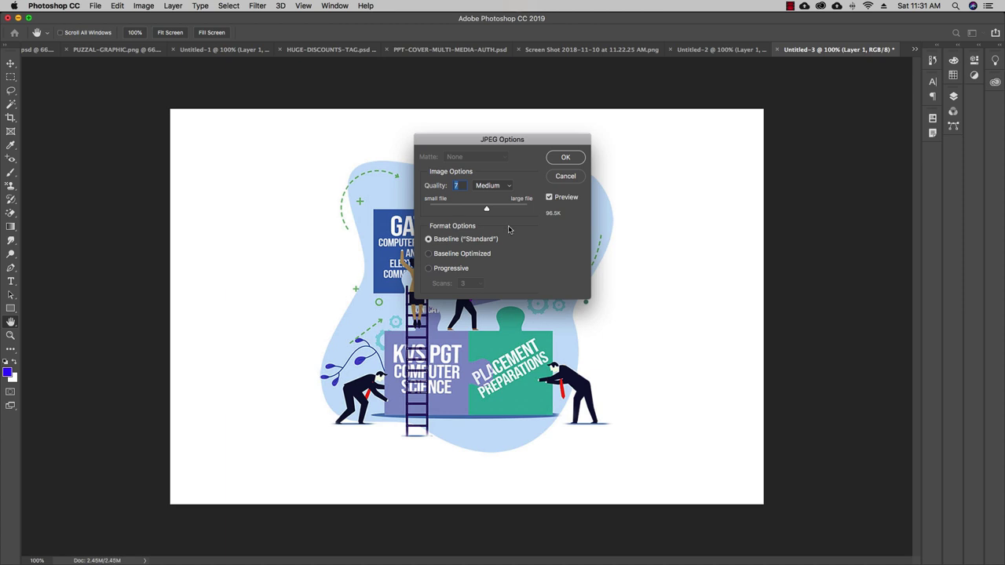
{"action": "left_click_drag", "start_coordinate": [492, 209], "coordinate": [593, 208]}
{"action": "left_click", "coordinate": [509, 186]}
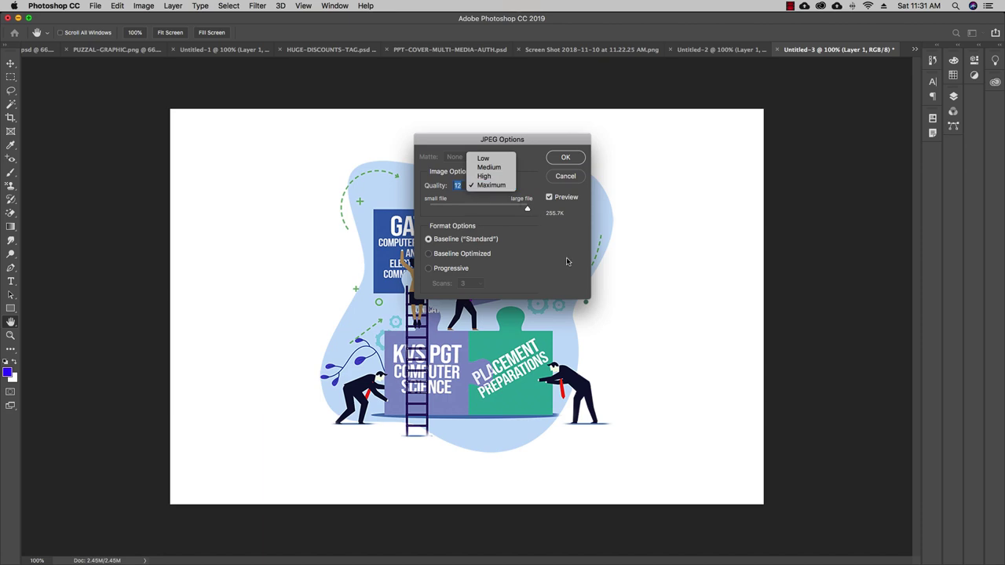
{"action": "left_click", "coordinate": [503, 187]}
{"action": "left_click", "coordinate": [566, 158]}
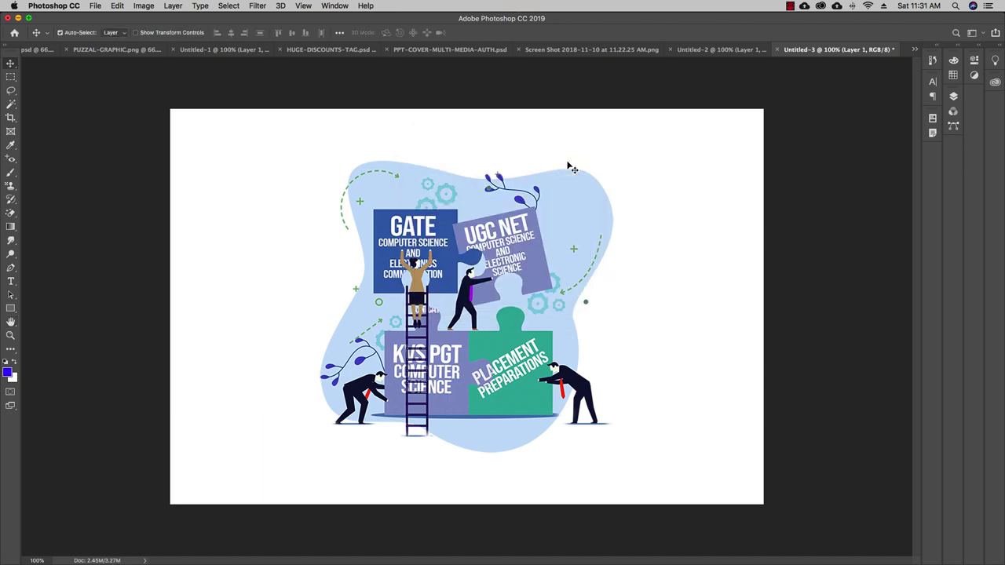